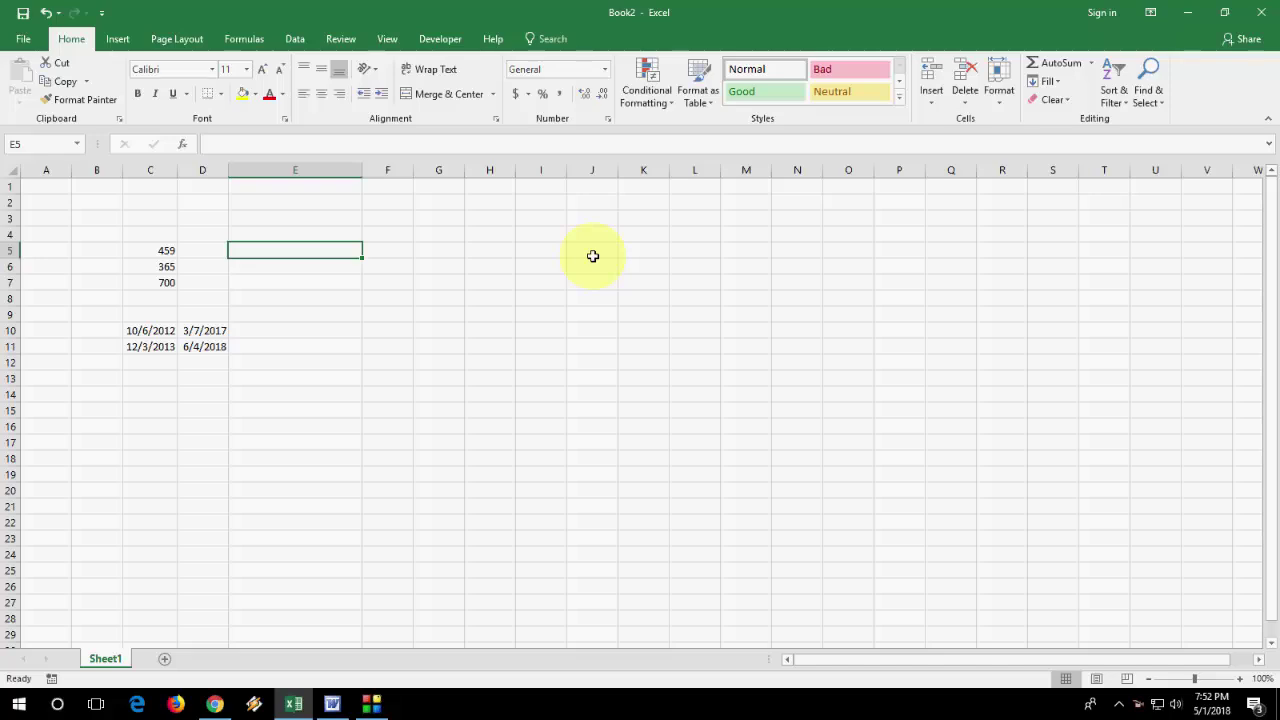
- Start a formula in cell E5 with =DATEDIF(0,C5,"Y") to extract the years from the day count in C5
left_click(166, 251)
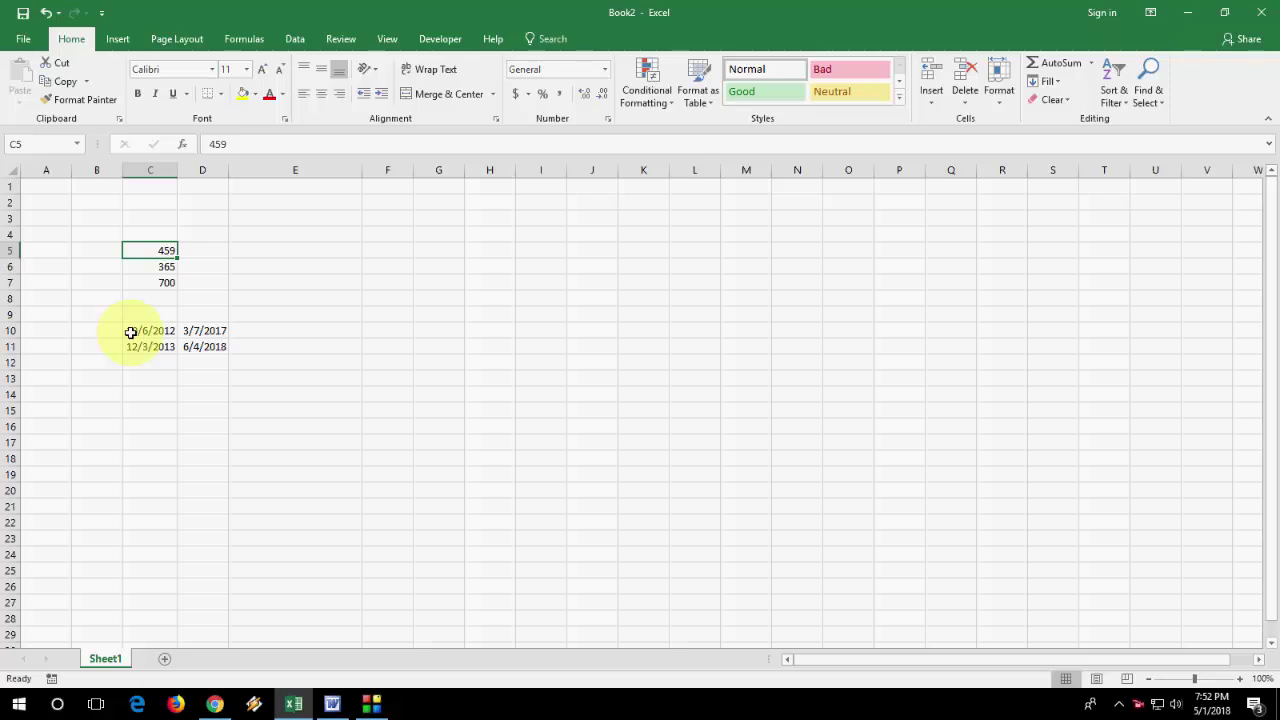
left_click(254, 249)
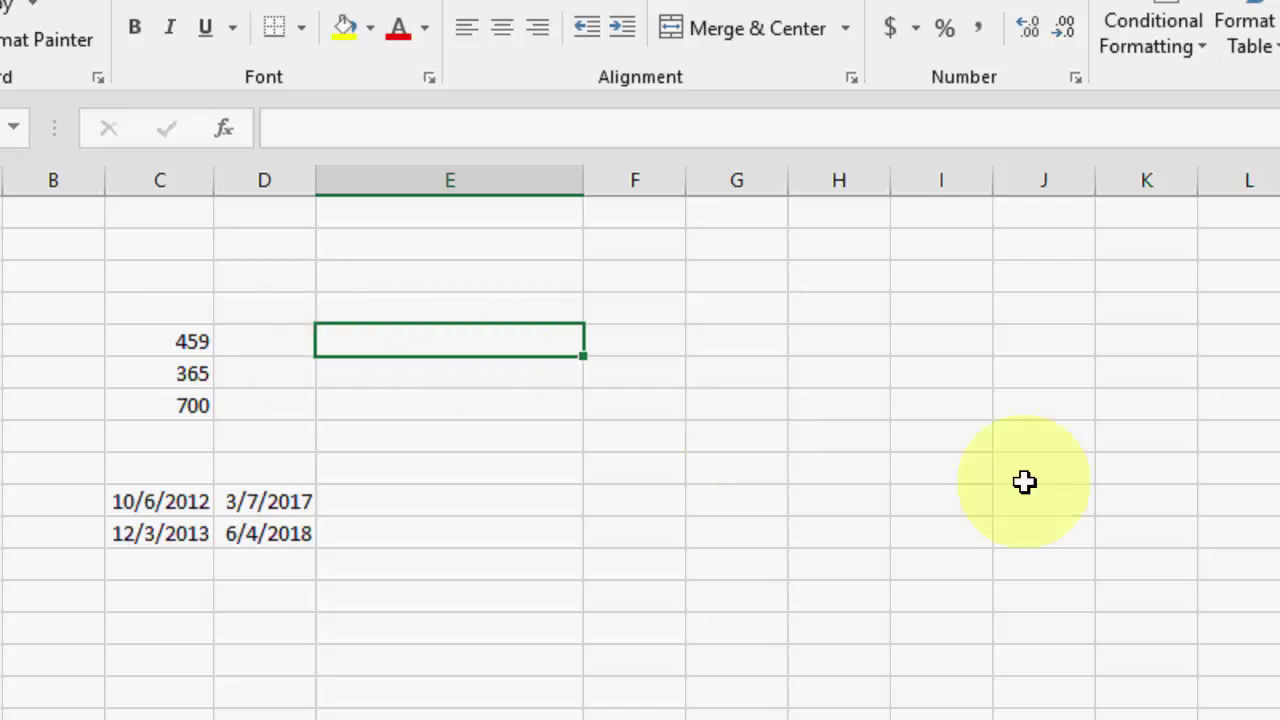
type("=")
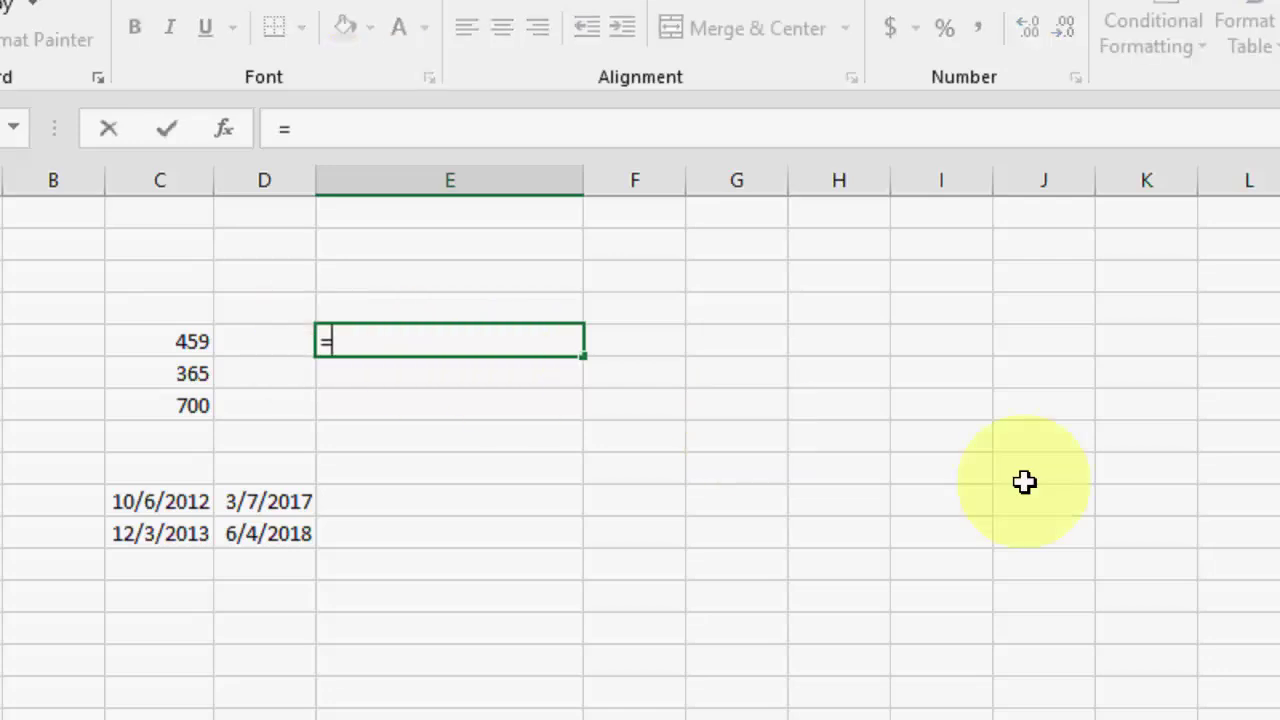
type("datedif")
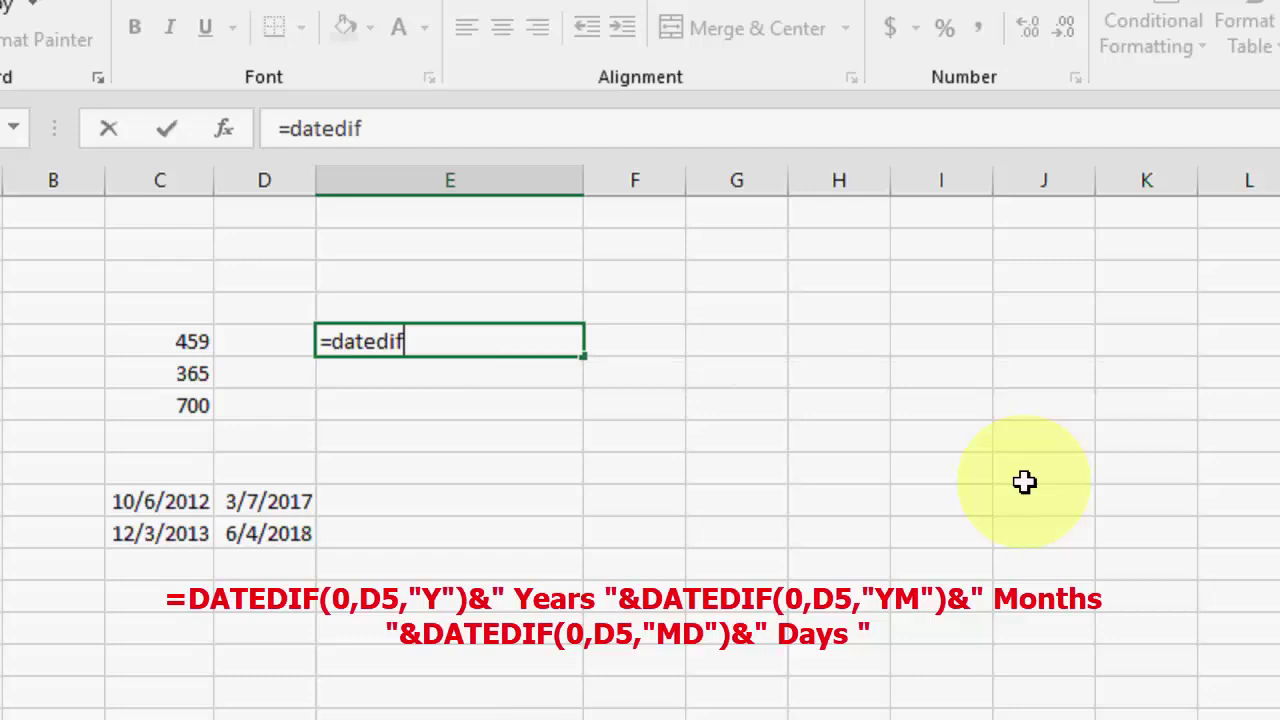
type("(")
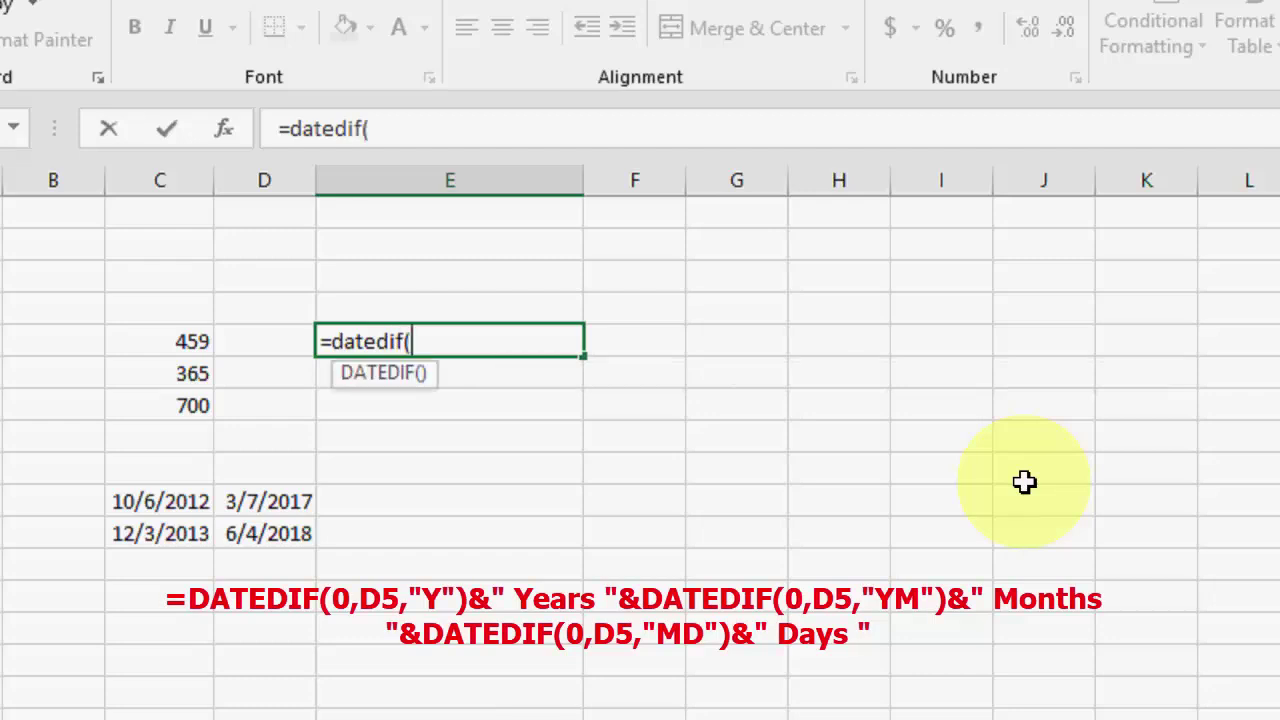
type("0,")
key("Left")
key("Left")
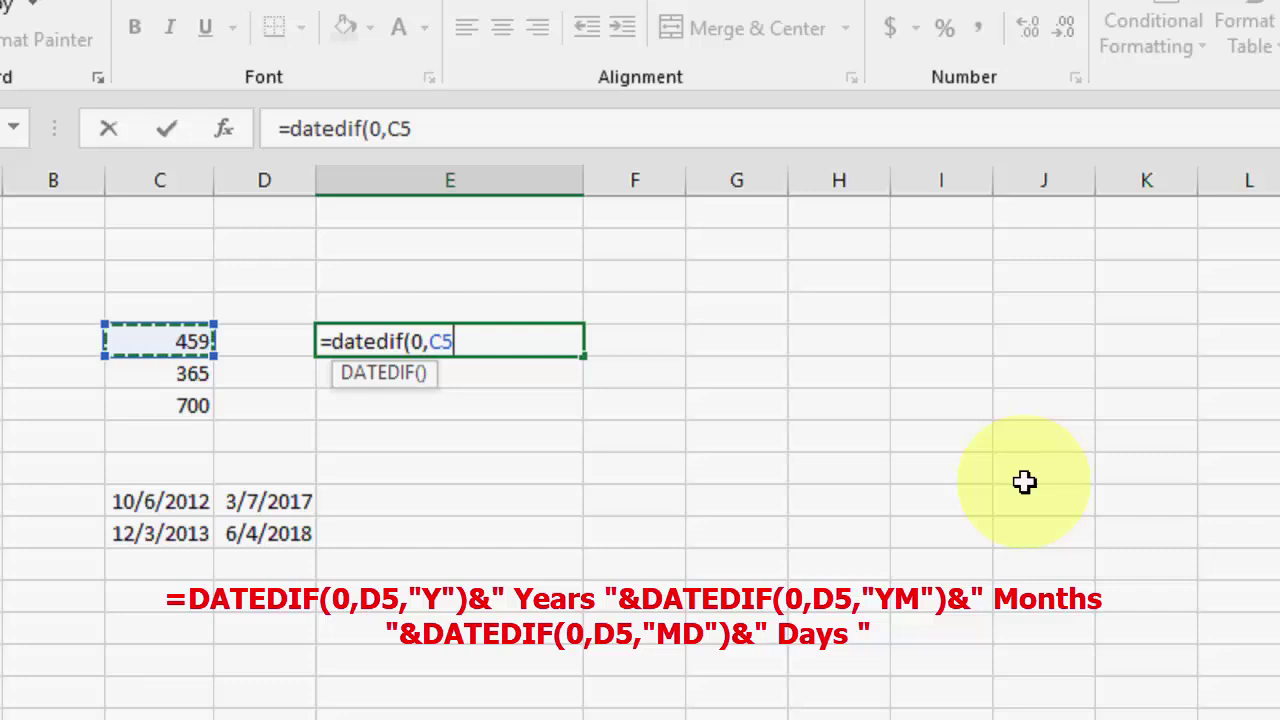
type(",")
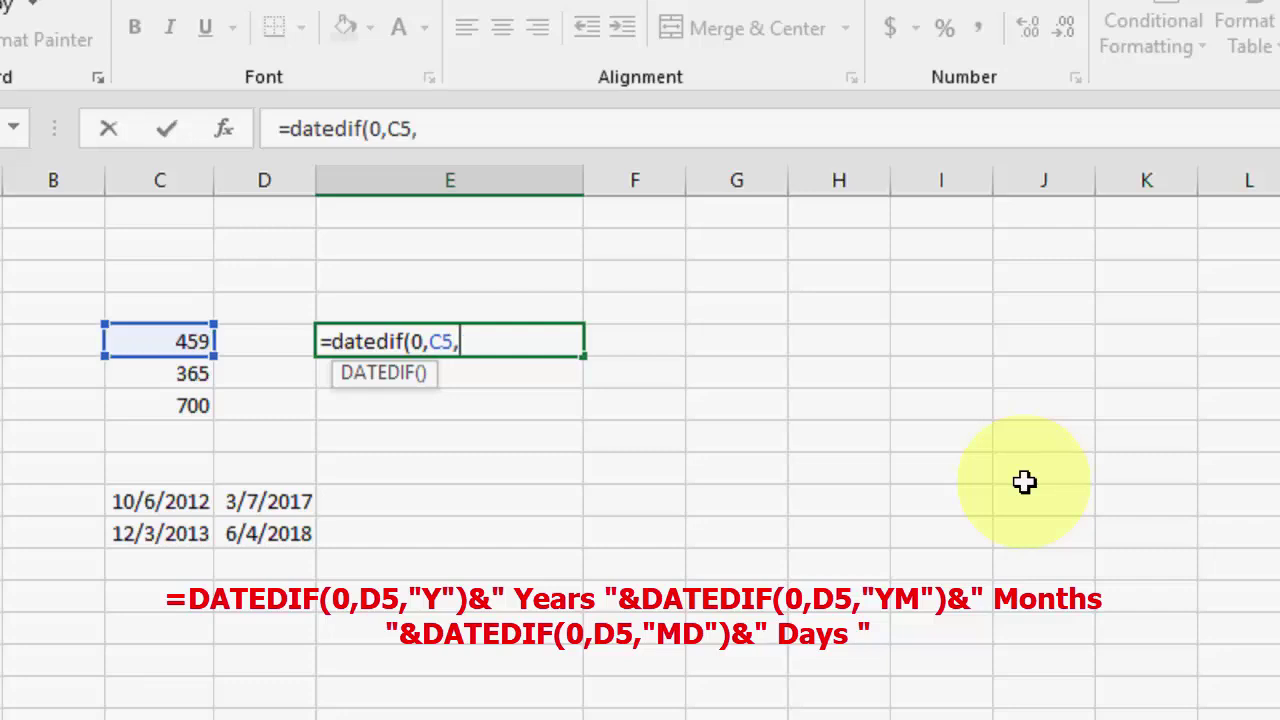
type("\"Y\")")
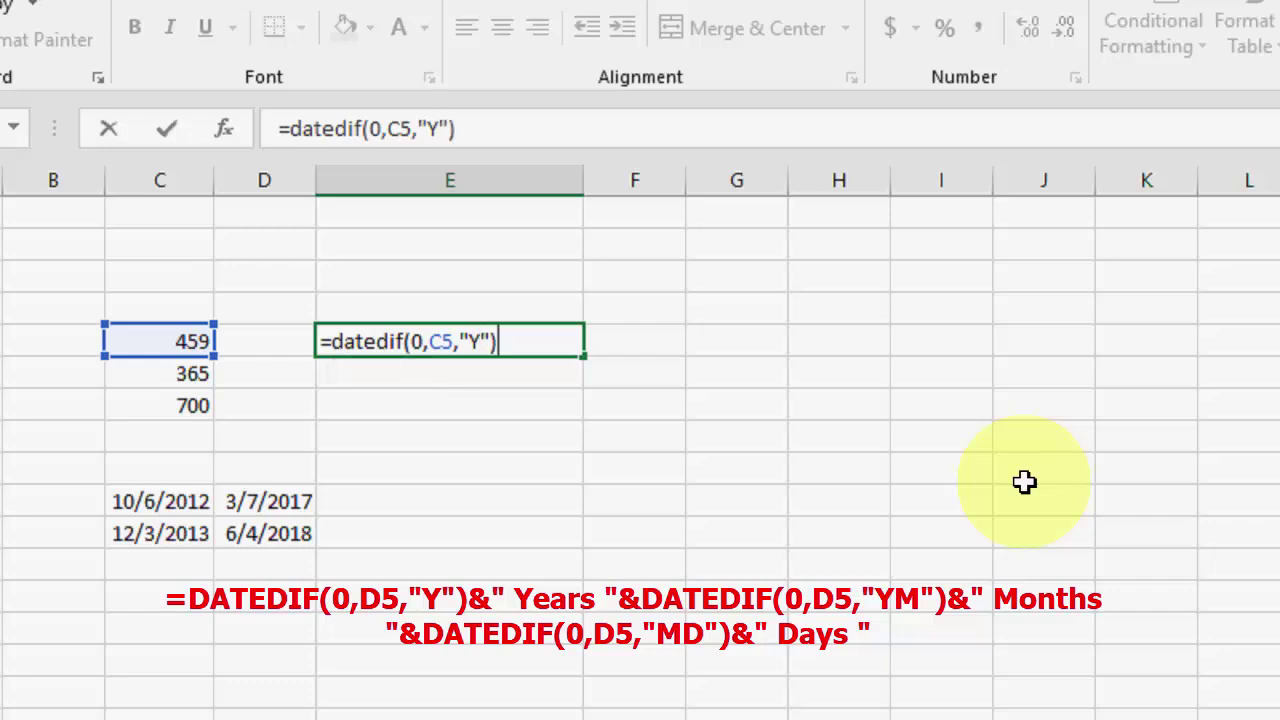
- Append the text label "Years" to the E5 formula with & and leave a trailing & for the following part
type("&\"")
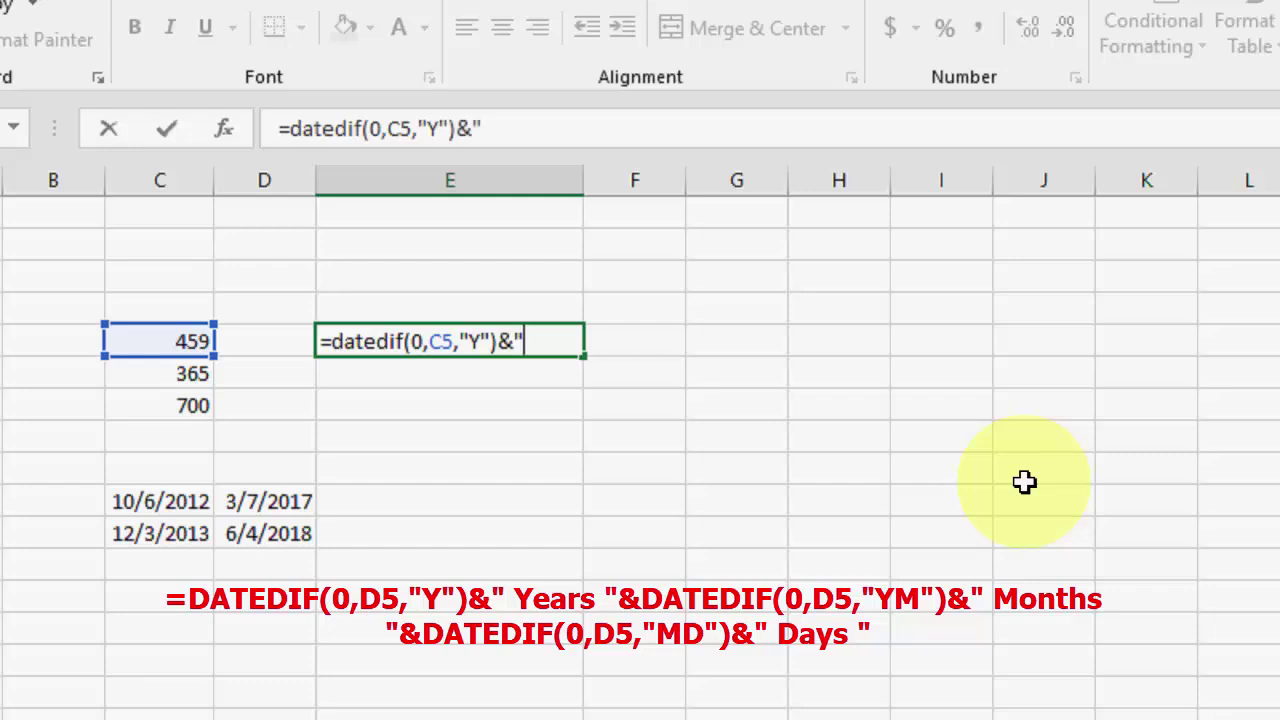
type("year")
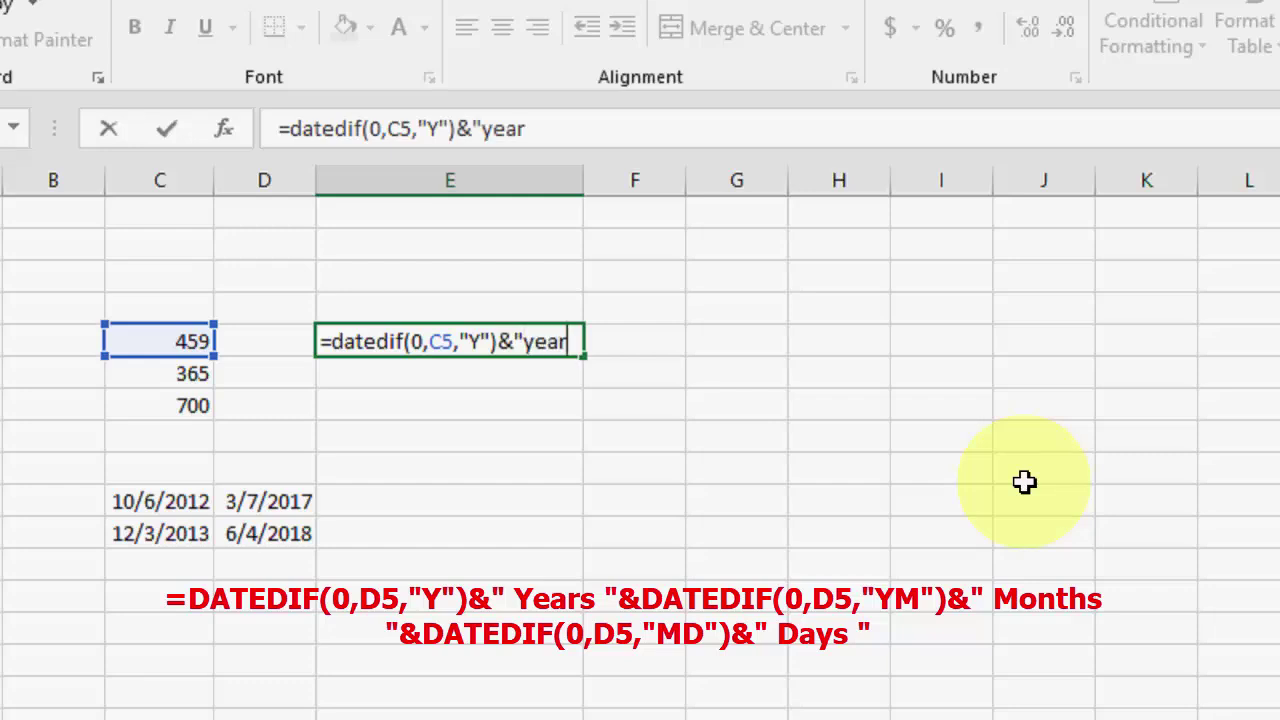
key("BackSpace")
key("BackSpace")
key("BackSpace")
key("BackSpace")
type("Years")
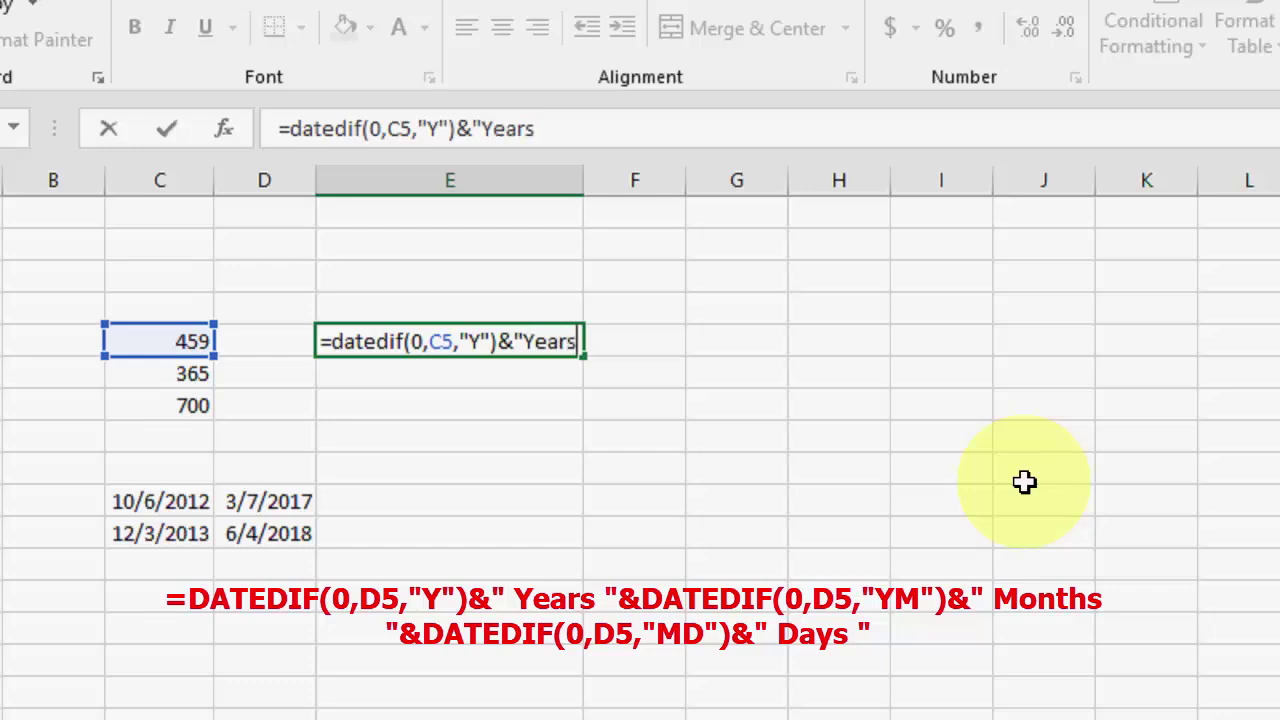
type("\"&")
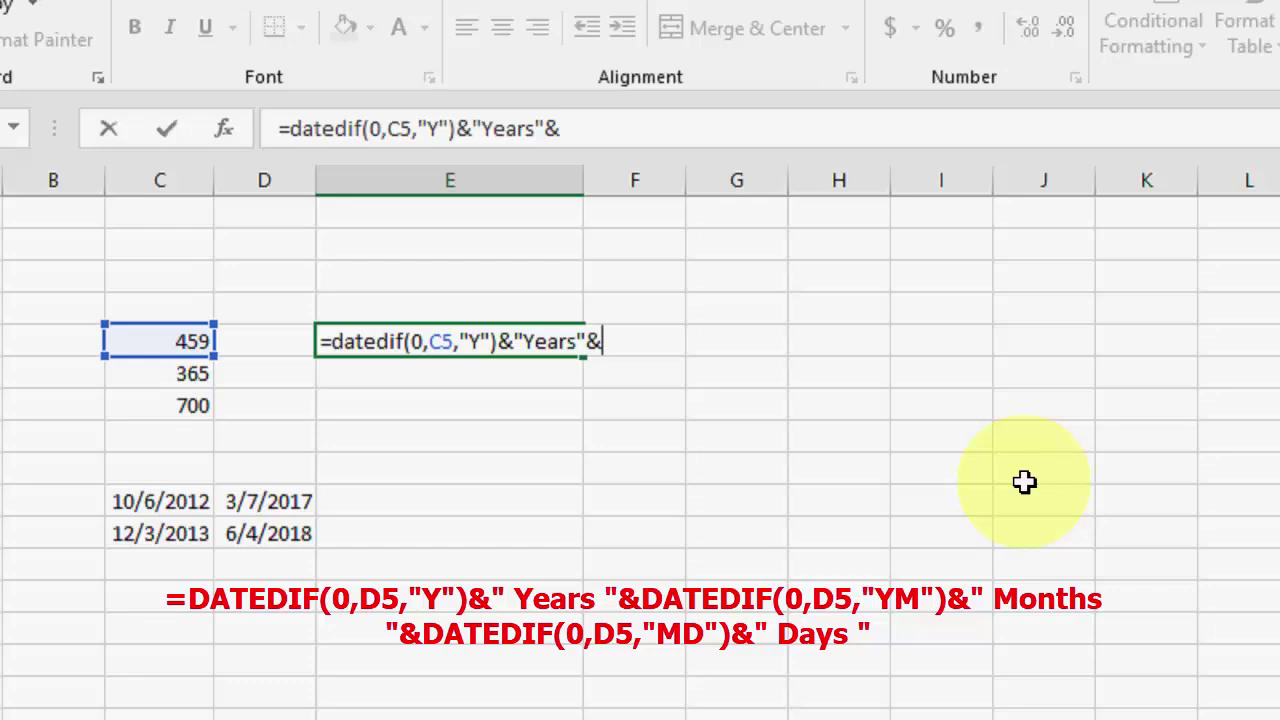
- Extend the E5 formula with DATEDIF(0,C5,"YM") joined by & to the text label "Months"
type("datedif")
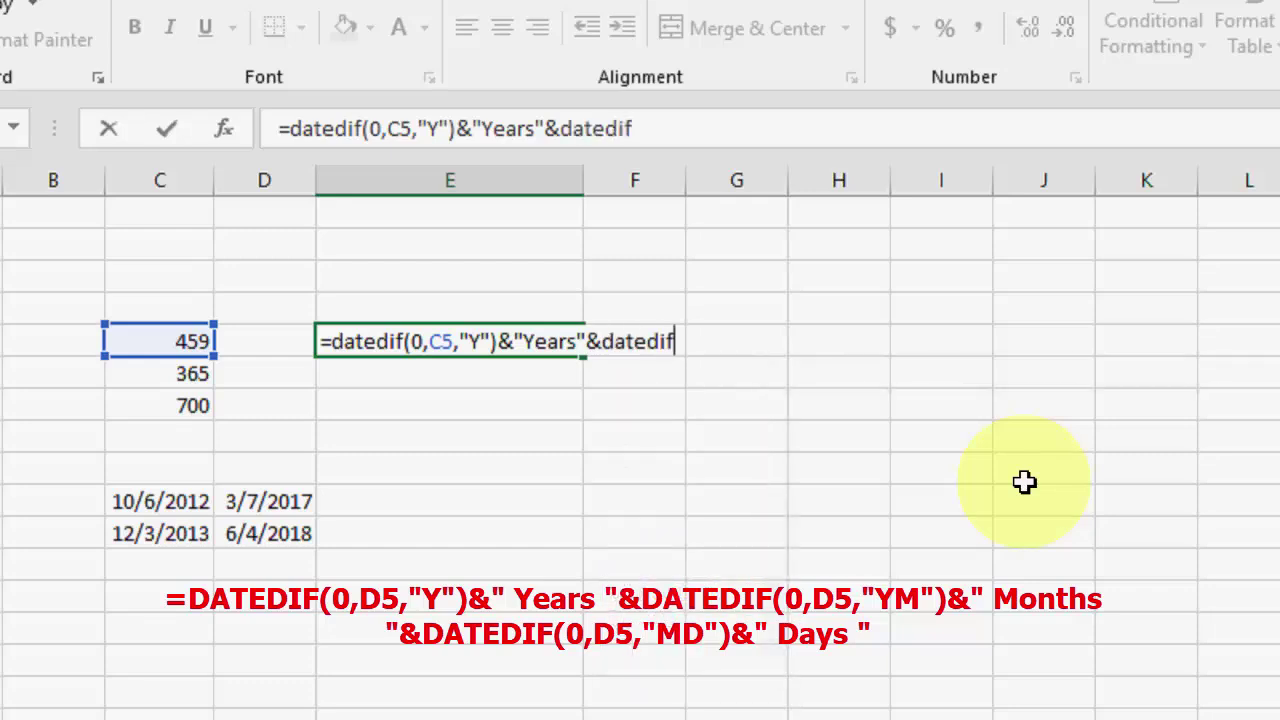
type("(0")
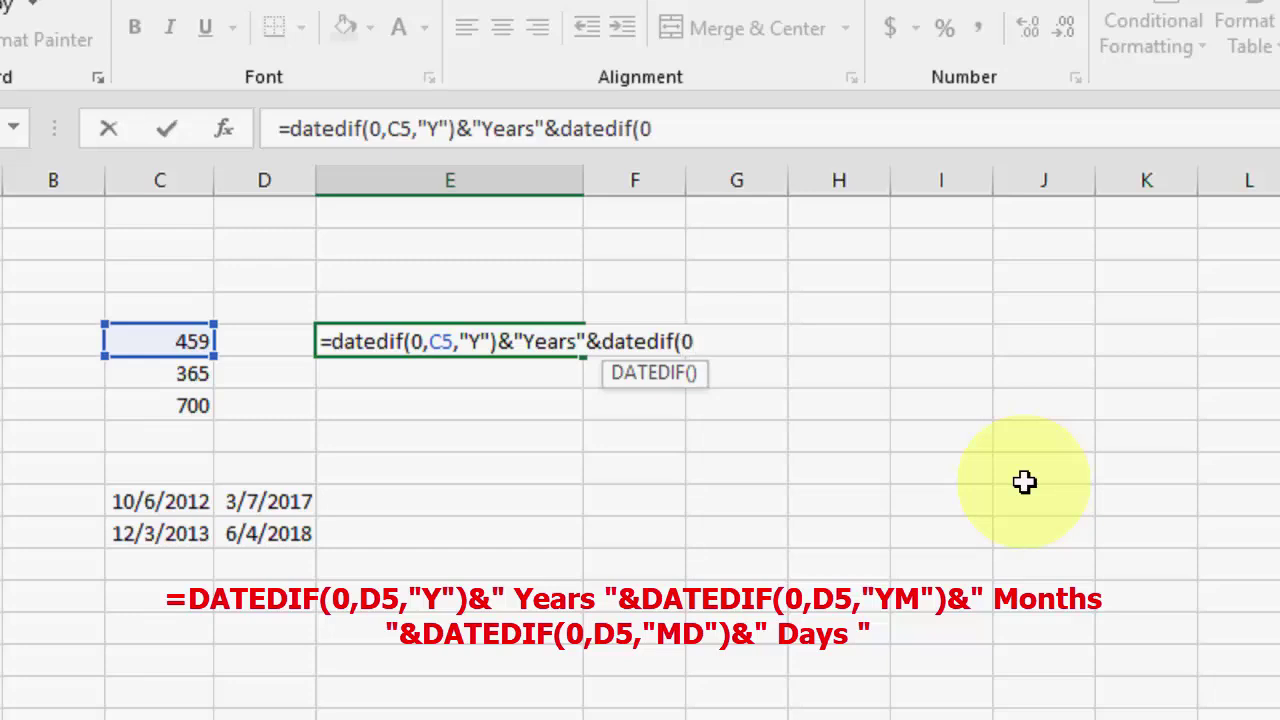
type(",")
key("Left")
key("Left")
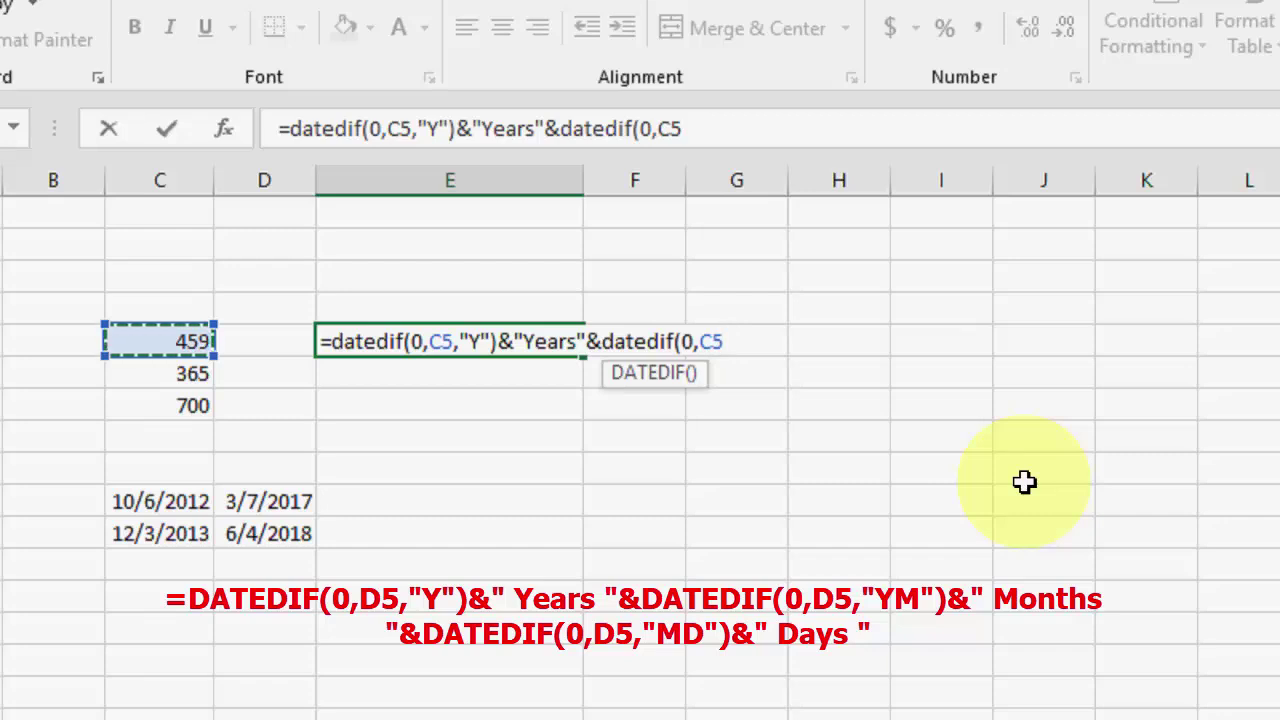
type(",")
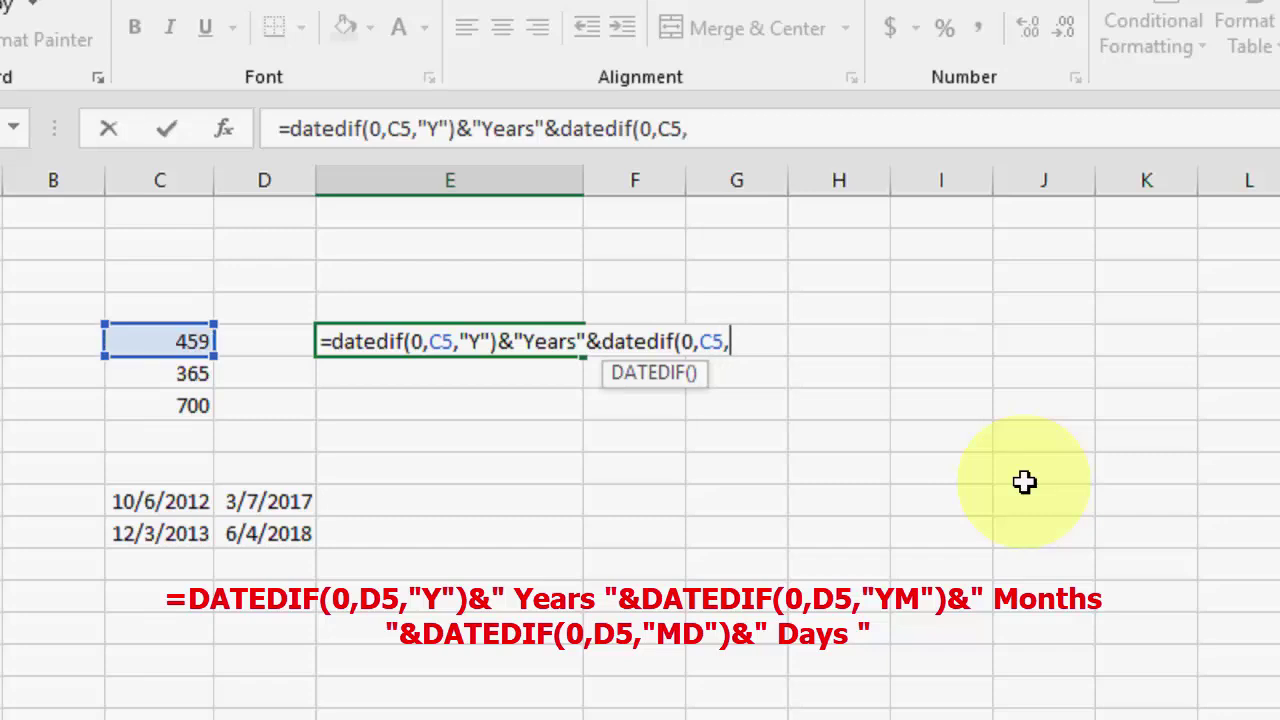
type("\"YM\"")
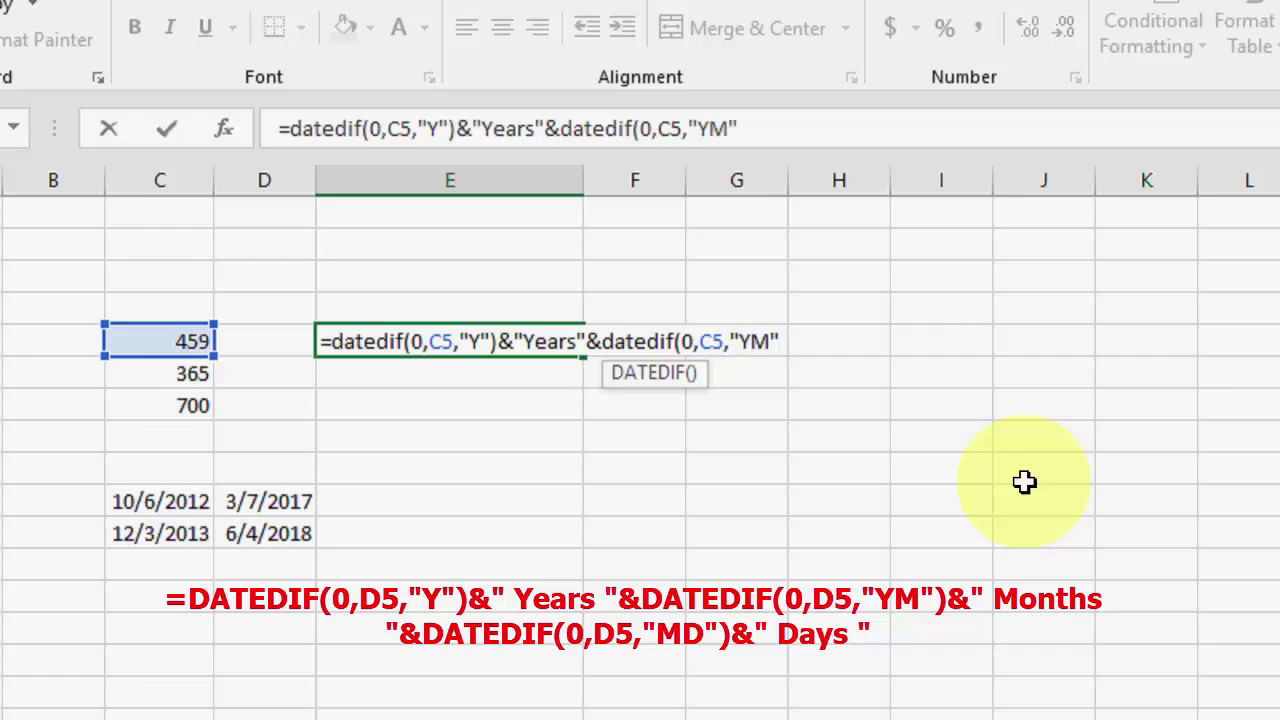
type(")")
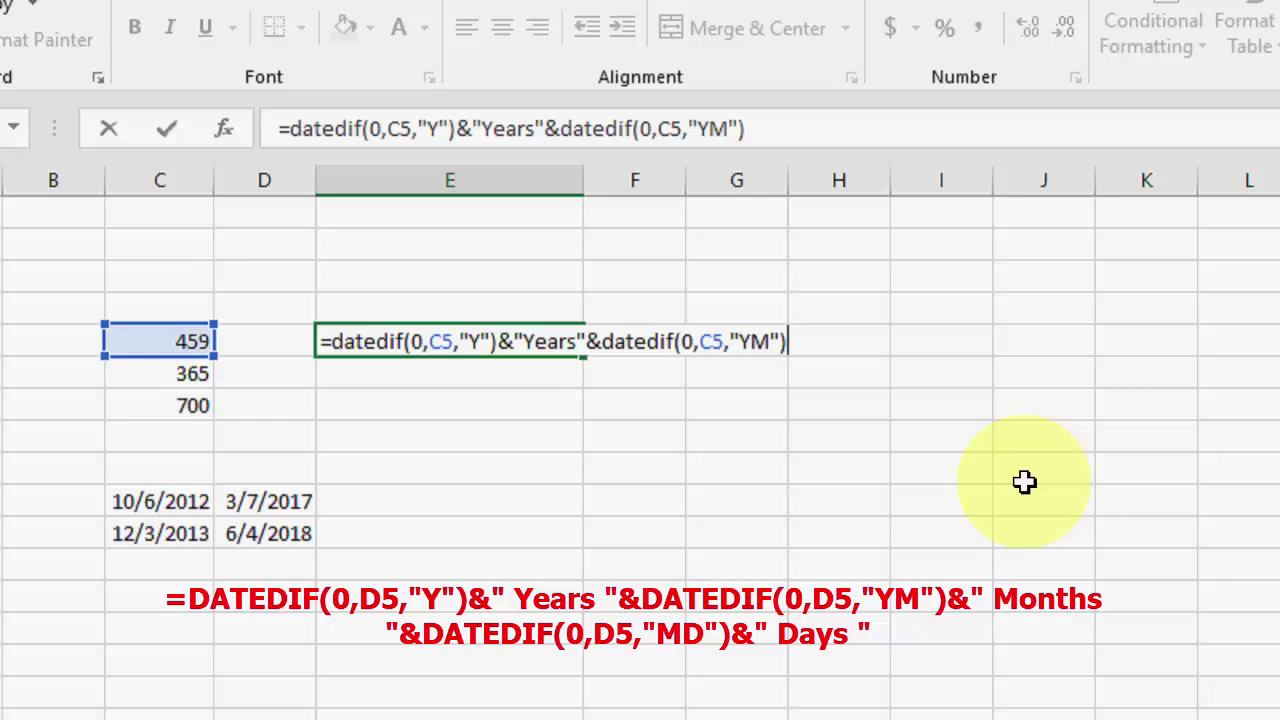
type("&\"m")
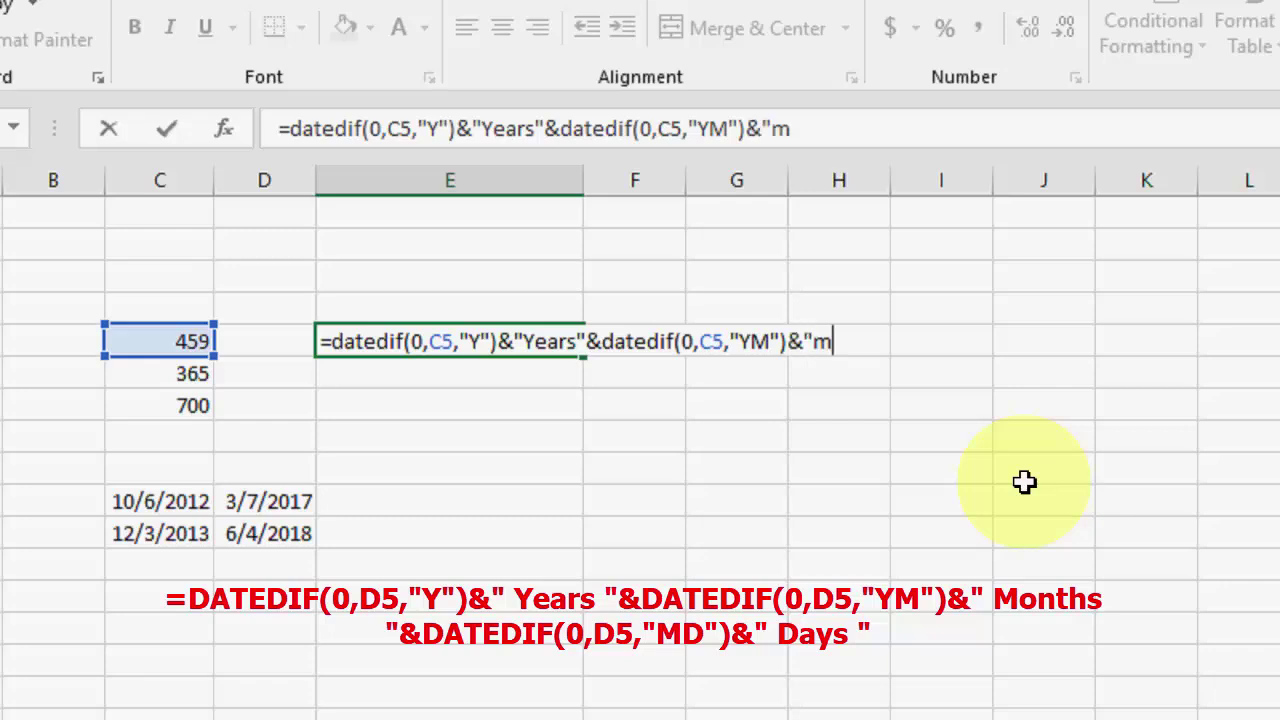
key("BackSpace")
type("Months")
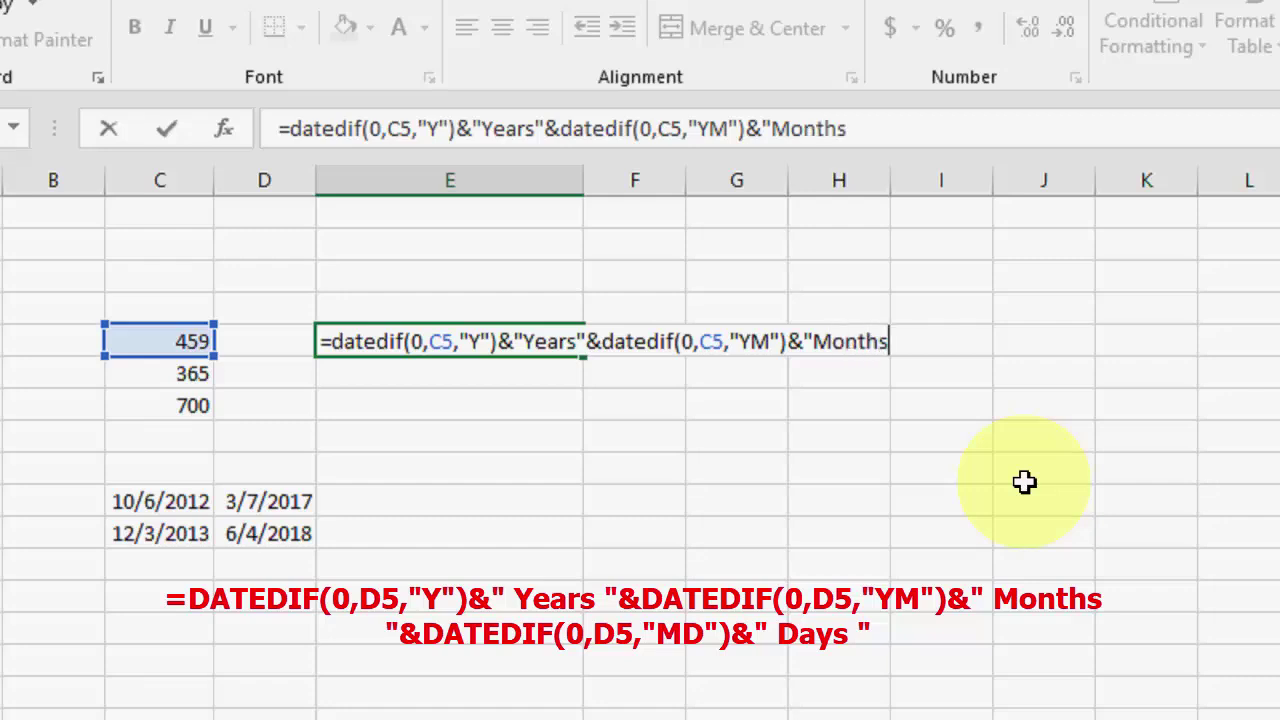
- Complete the E5 formula with &DATEDIF(0,C5,"MD")&"Days", enter it, and reselect E5
type("\"&datedif")
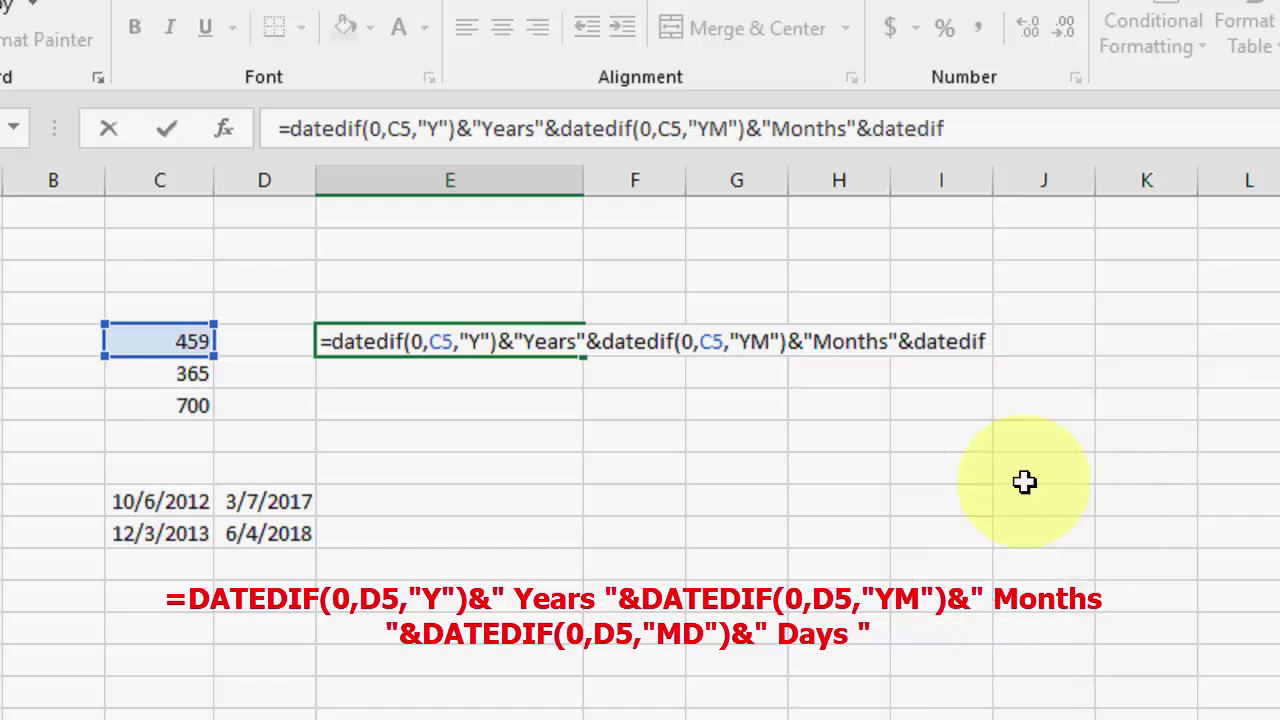
type("(0")
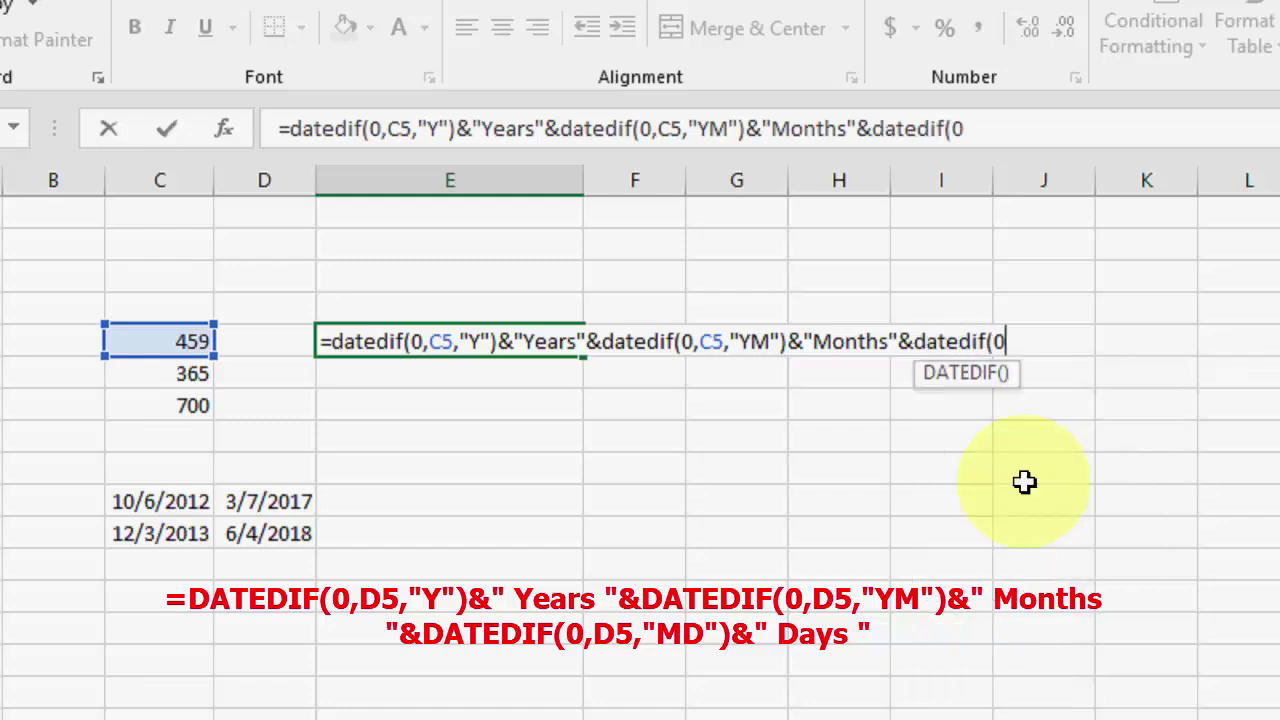
type(",")
key("Left")
key("Left")
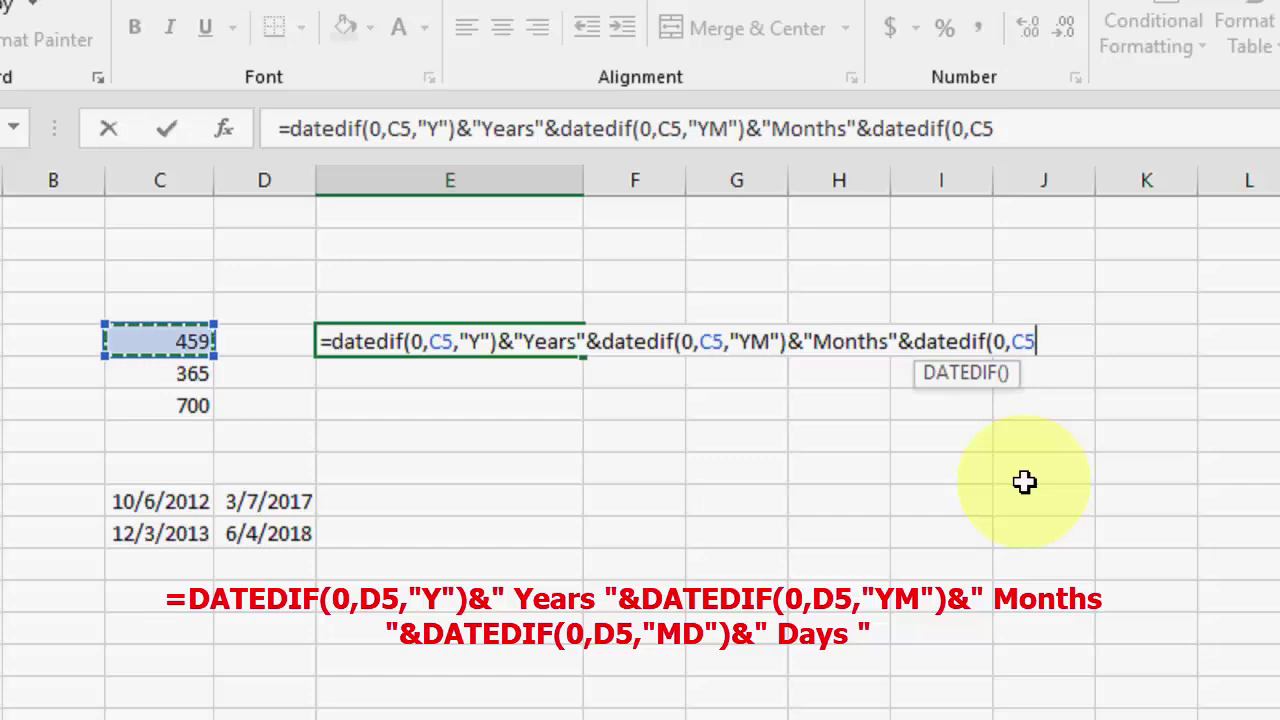
type(",MD")
key("BackSpace")
key("BackSpace")
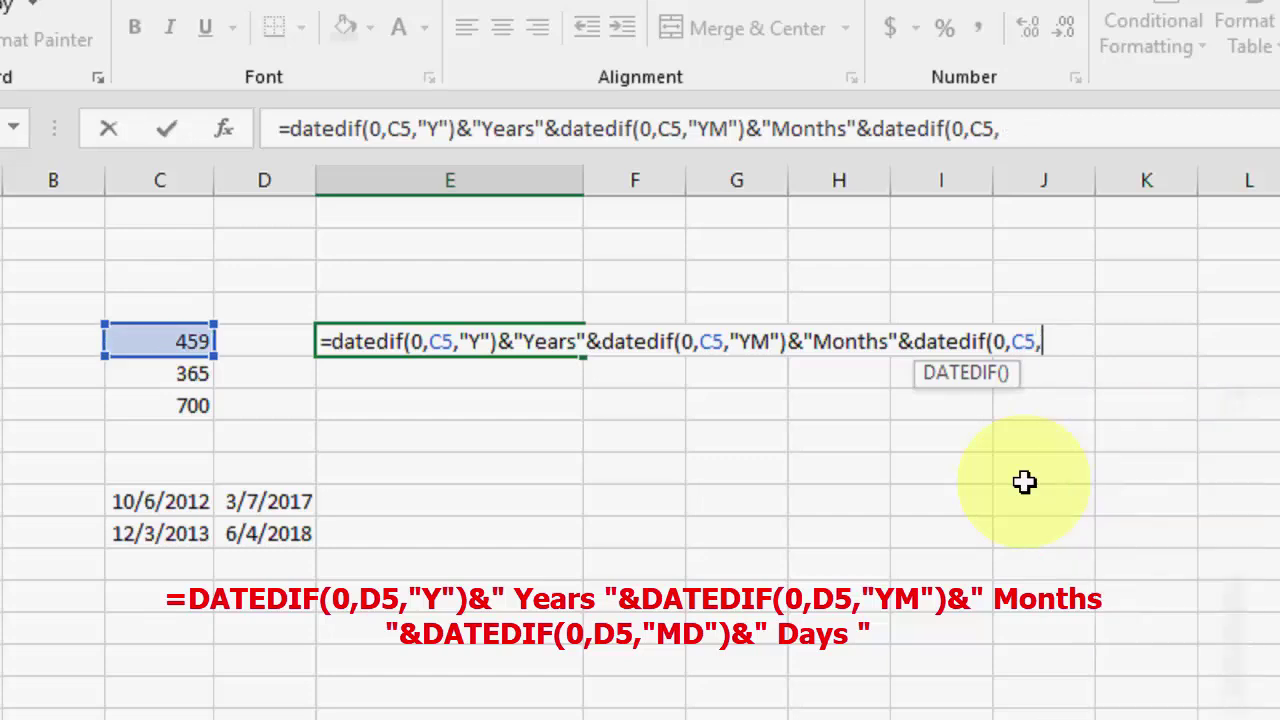
type("\"MD")
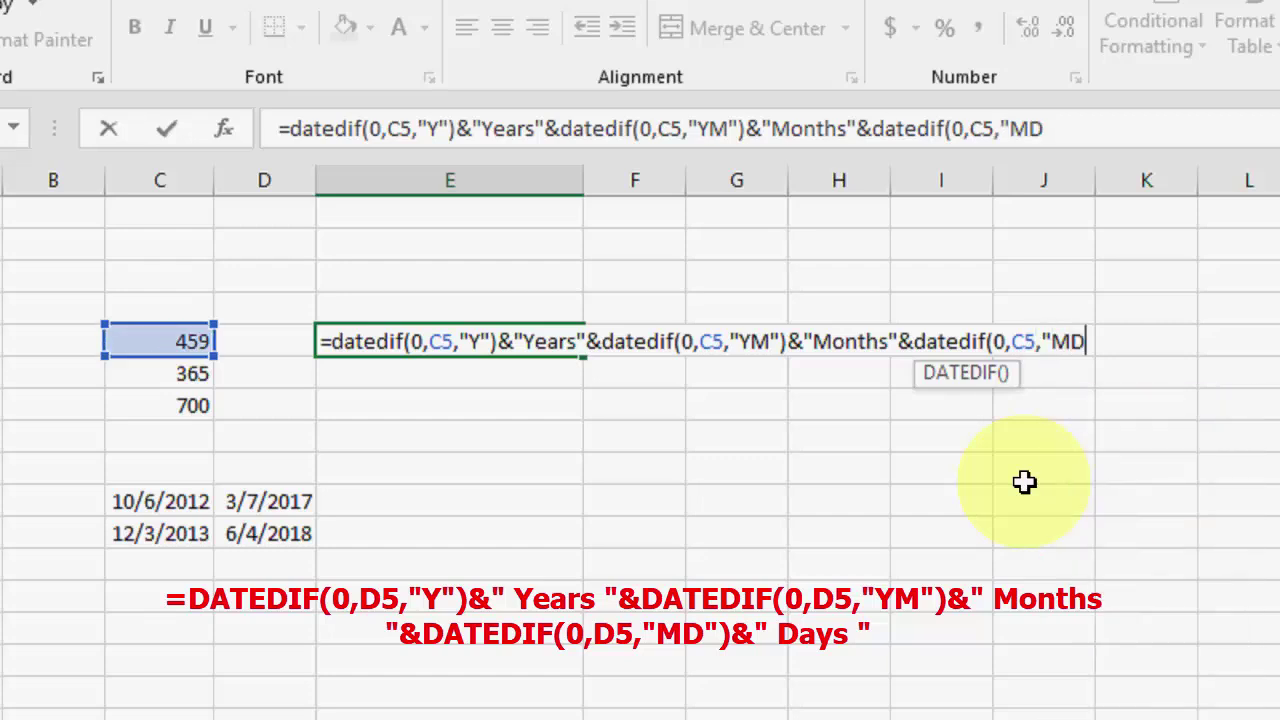
type("\")")
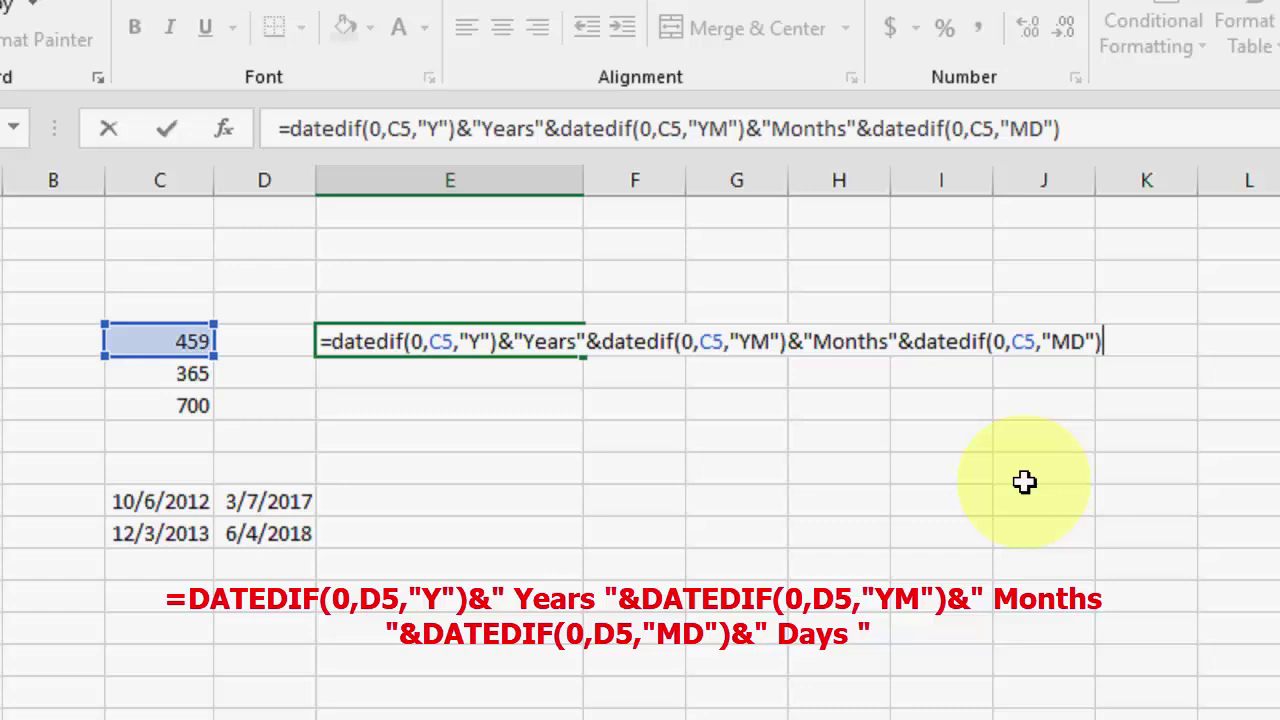
type("&\"Day")
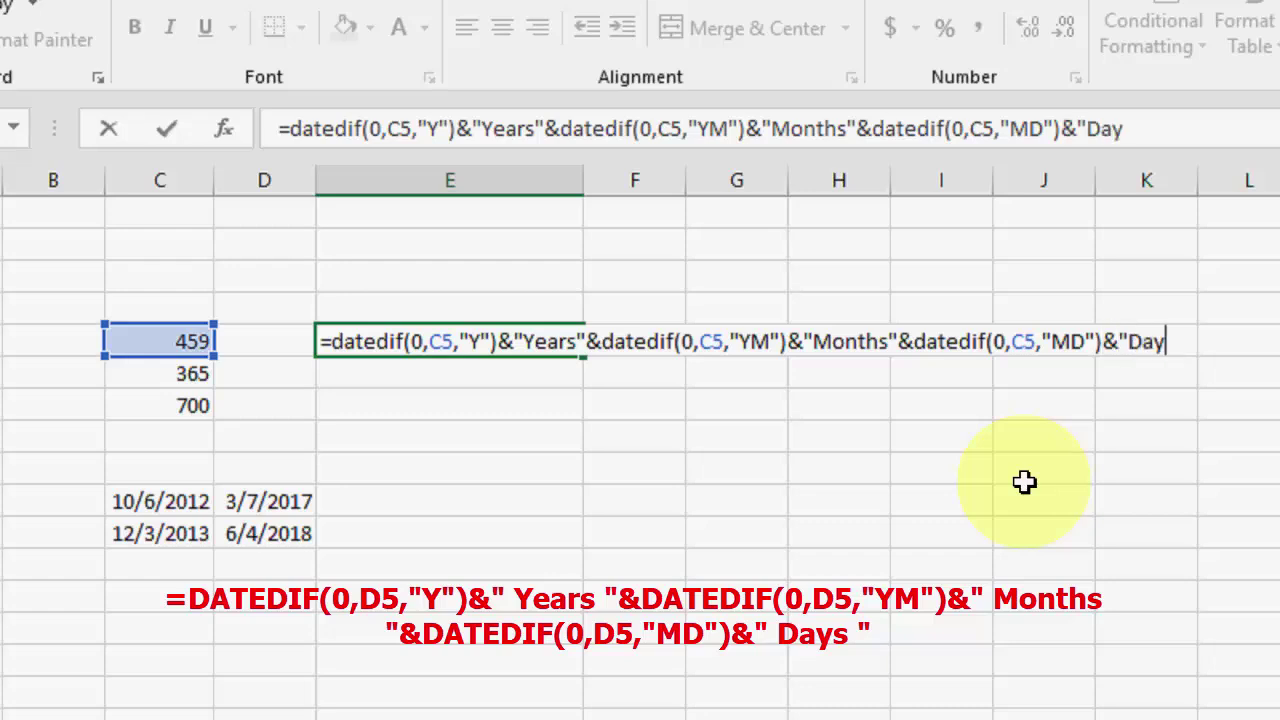
type("s\"")
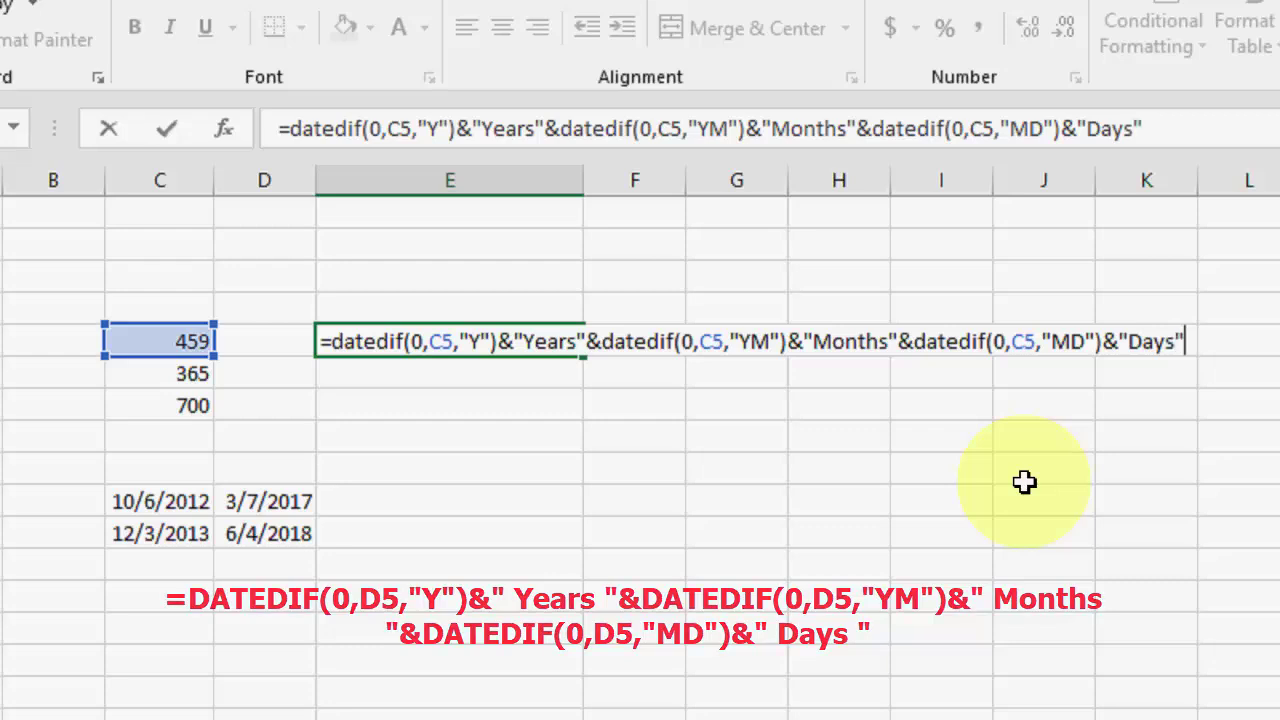
key("Return")
key("Up")
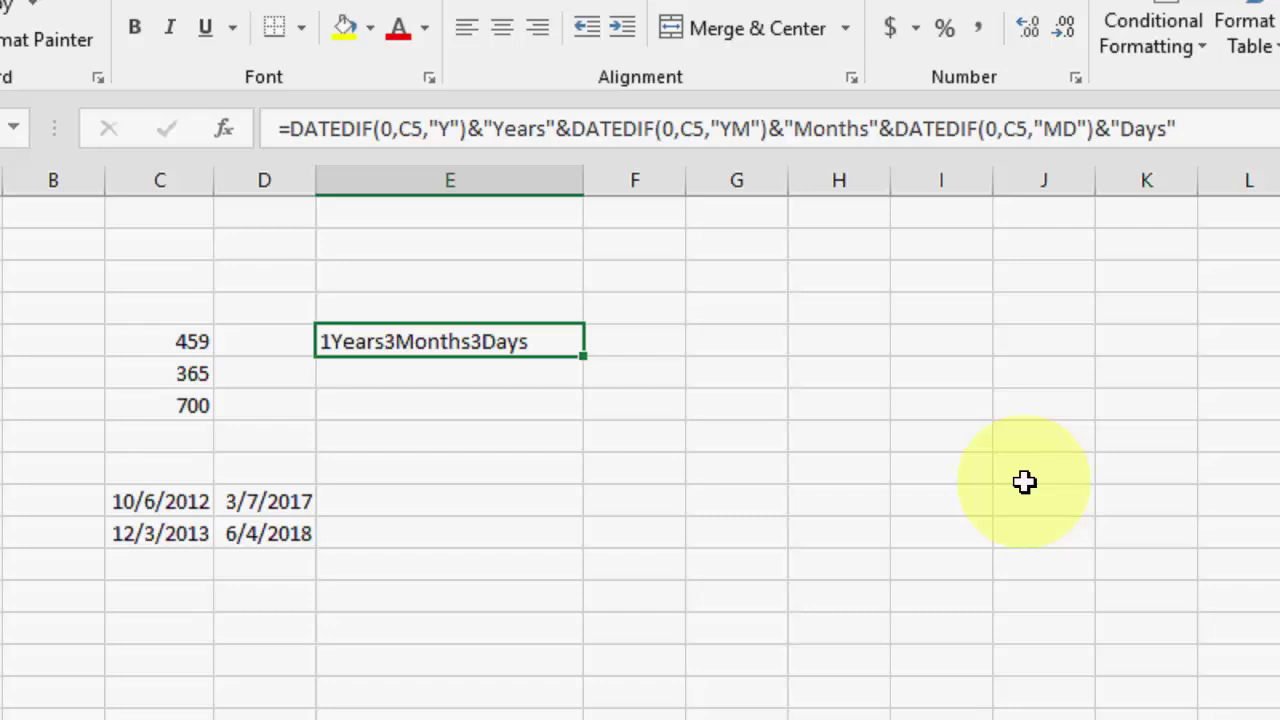
- Edit the E5 formula to add a space before and after Years, Months and Days inside their quoted labels
key("F2")
key("Home")
key("Right")
key("Right")
key("Right")
key("Right")
key("Right")
key("Right")
key("Right")
key("Right")
key("Right")
key("Right")
key("Right")
key("Right")
key("Right")
key("Right")
key("Right")
key("Right")
key("Right")
key("Right")
key("Right")
key("Right")
key("Right")
key("Right")
key("Right")
key("Right")
key("Right")
key("Right")
key("Right")
key("Right")
key("Right")
key("Right")
key("Right")
key("Right")
key("Right")
key("Right")
key("Right")
key("Right")
key("Right")
key("Right")
key("Right")
key("Right")
key("Right")
key("Right")
key("Right")
key("Right")
key("Right")
key("Right")
key("Right")
key("Right")
key("Right")
key("Right")
key("Right")
key("Right")
key("Right")
key("Right")
key("Right")
key("Right")
key("Right")
key("Right")
key("Right")
key("Right")
key("Right")
key("Right")
key("Right")
key("Right")
key("Right")
key("Right")
key("Right")
key("Right")
key("Right")
key("Right")
key("Right")
key("Right")
key("Right")
key("Right")
key("Right")
key("Right")
key("Right")
key("Right")
key("Return")
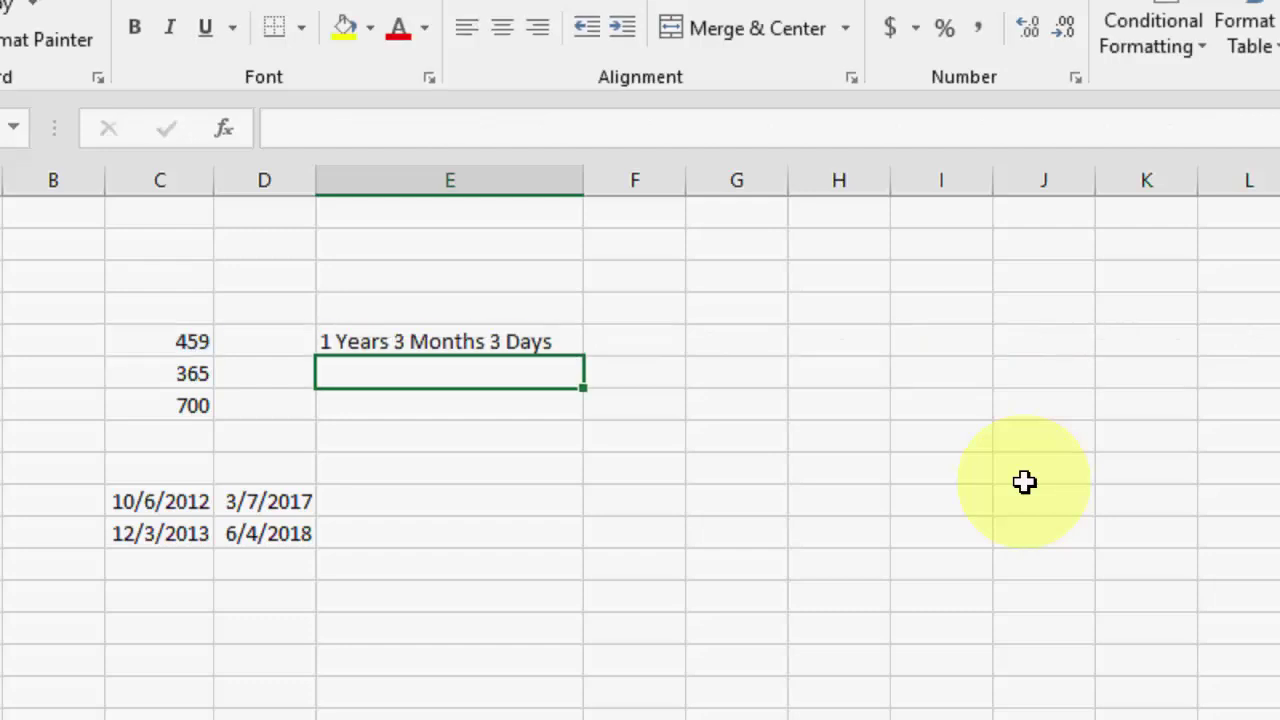
- Examine the C5 cell reference in the last DATEDIF of the E5 formula, leaving the formula as it is
key("Up")
key("F2")
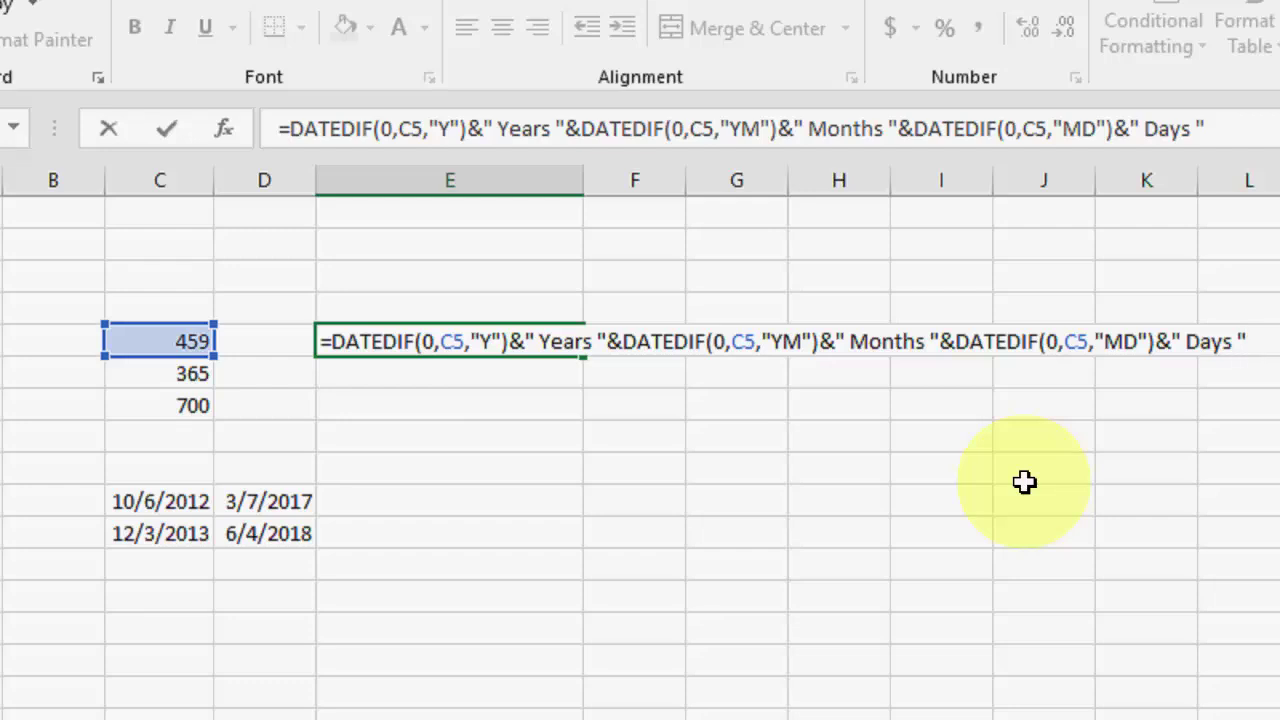
key("Left")
key("Left")
key("Left")
key("Left")
key("Left")
key("Left")
key("Left")
key("Left")
key("Left")
key("Left")
key("Left")
key("Left")
key("Left")
key("Left")
key("shift+Left")
key("shift+Left")
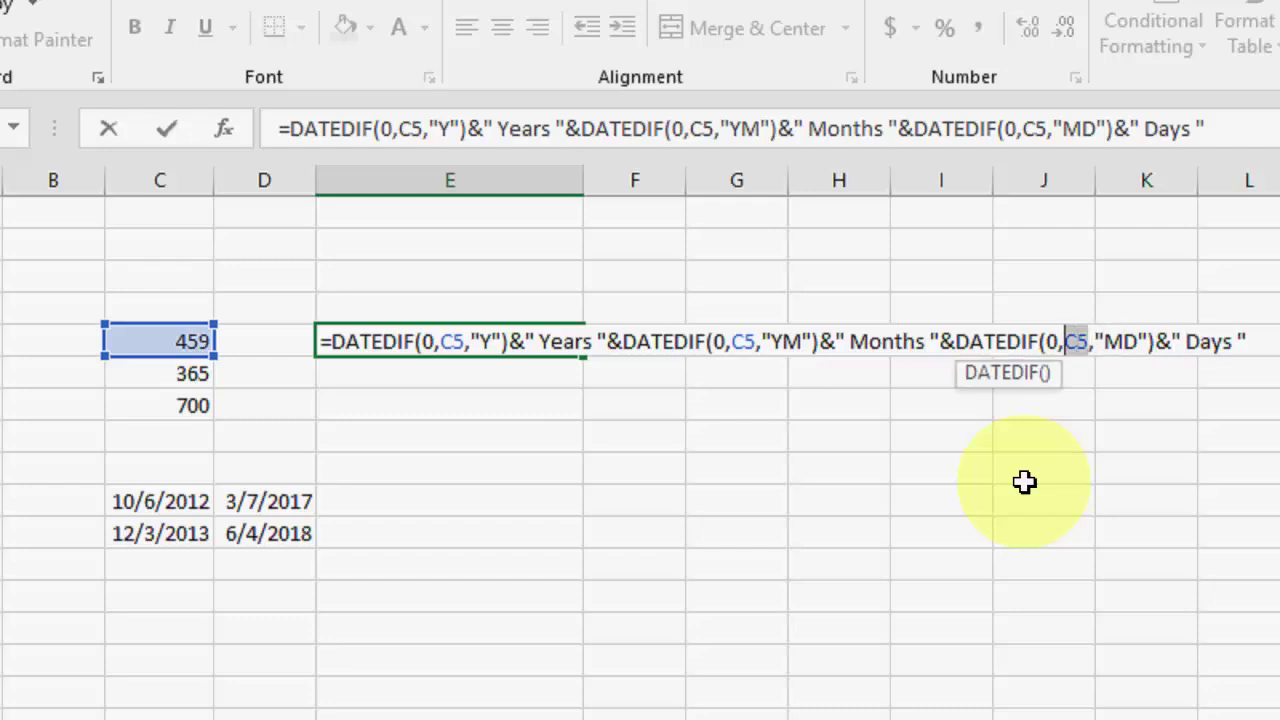
key("Return")
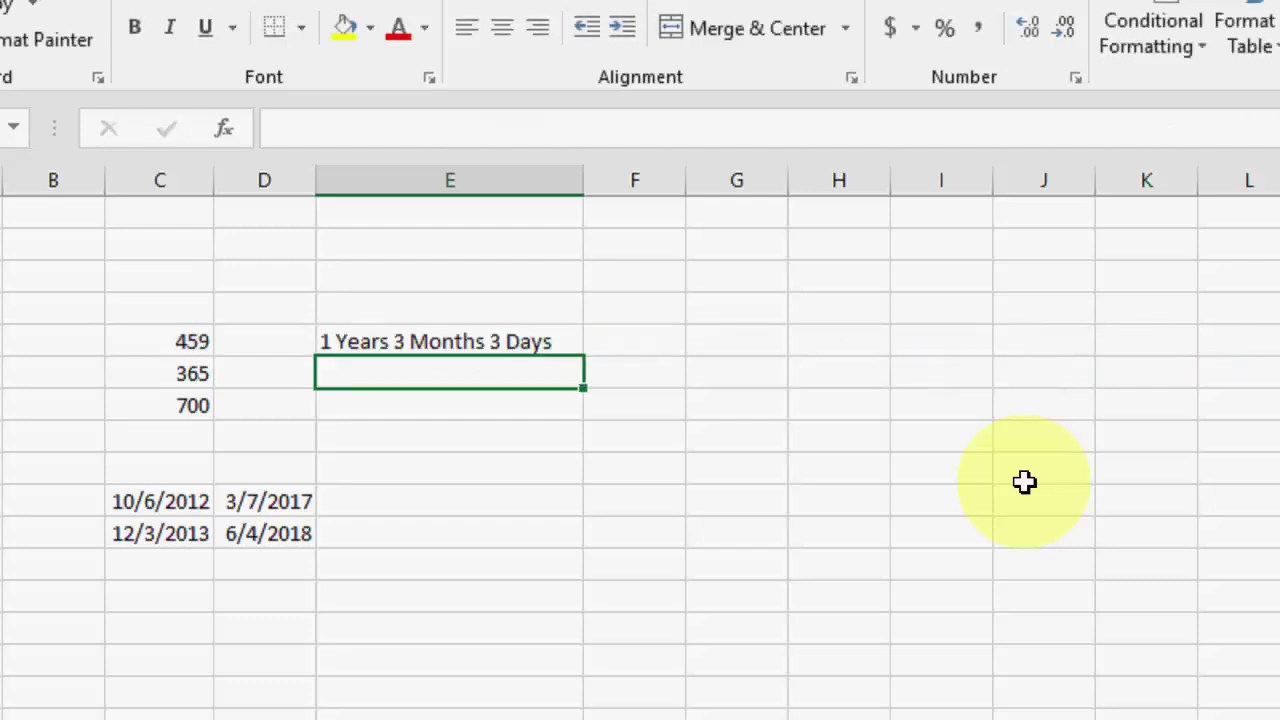
- Copy the E5 formula into cells E6 and E7, and end with cell E10 selected
key("Up")
key("ctrl+c")
key("Down")
key("ctrl+v")
key("Down")
key("ctrl+v")
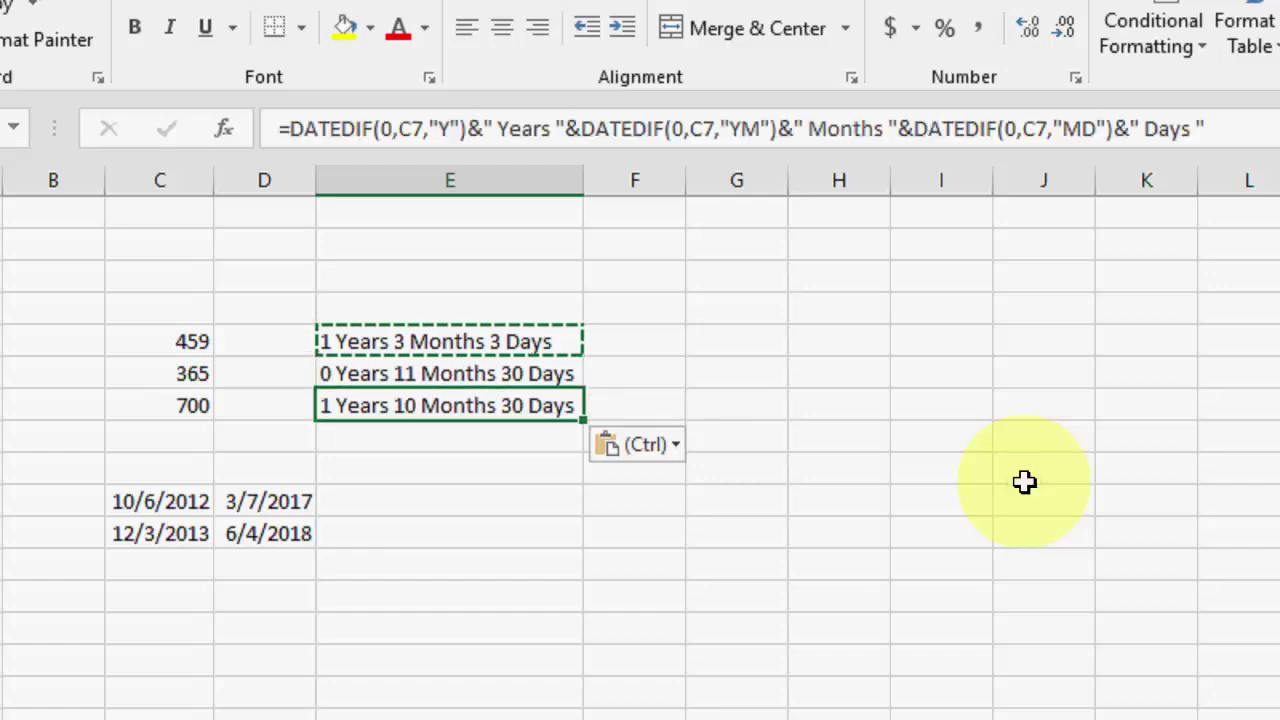
key("Escape")
key("Down")
key("Down")
key("Down")
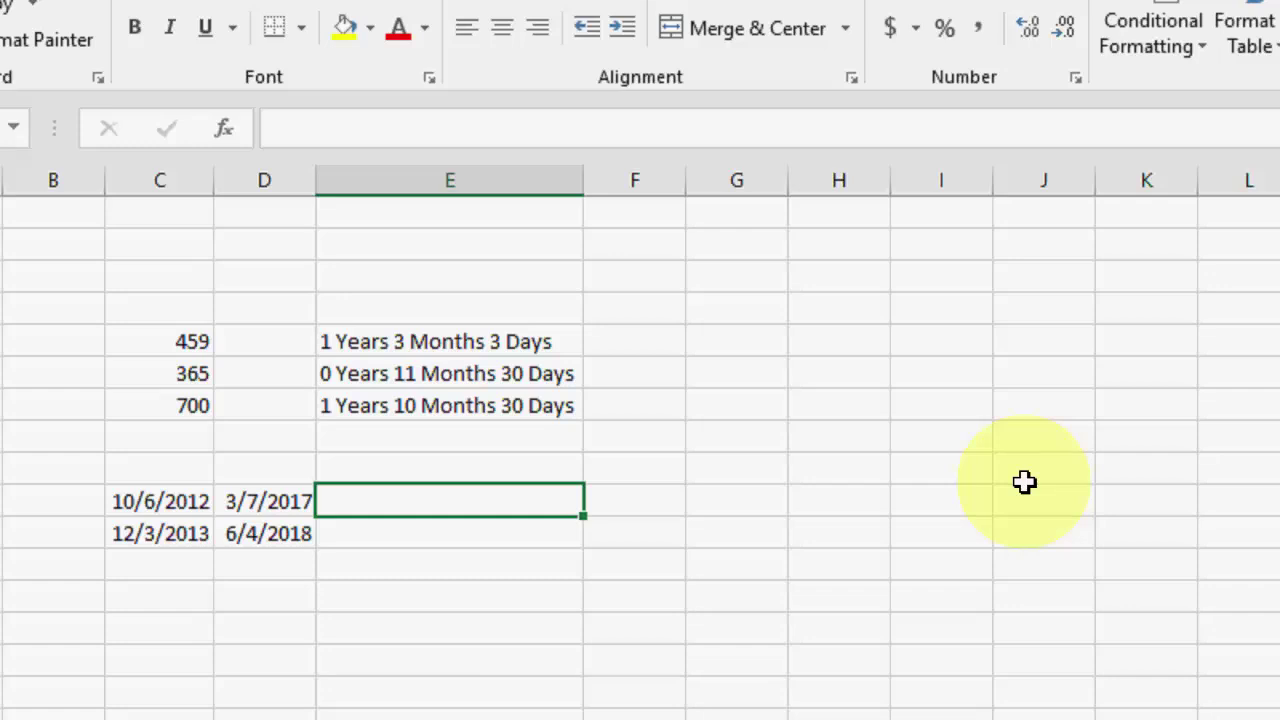
- Begin the E10 formula with =DATEDIF(C10,D10,"Y")& to get the full years between the two dates
key("F2")
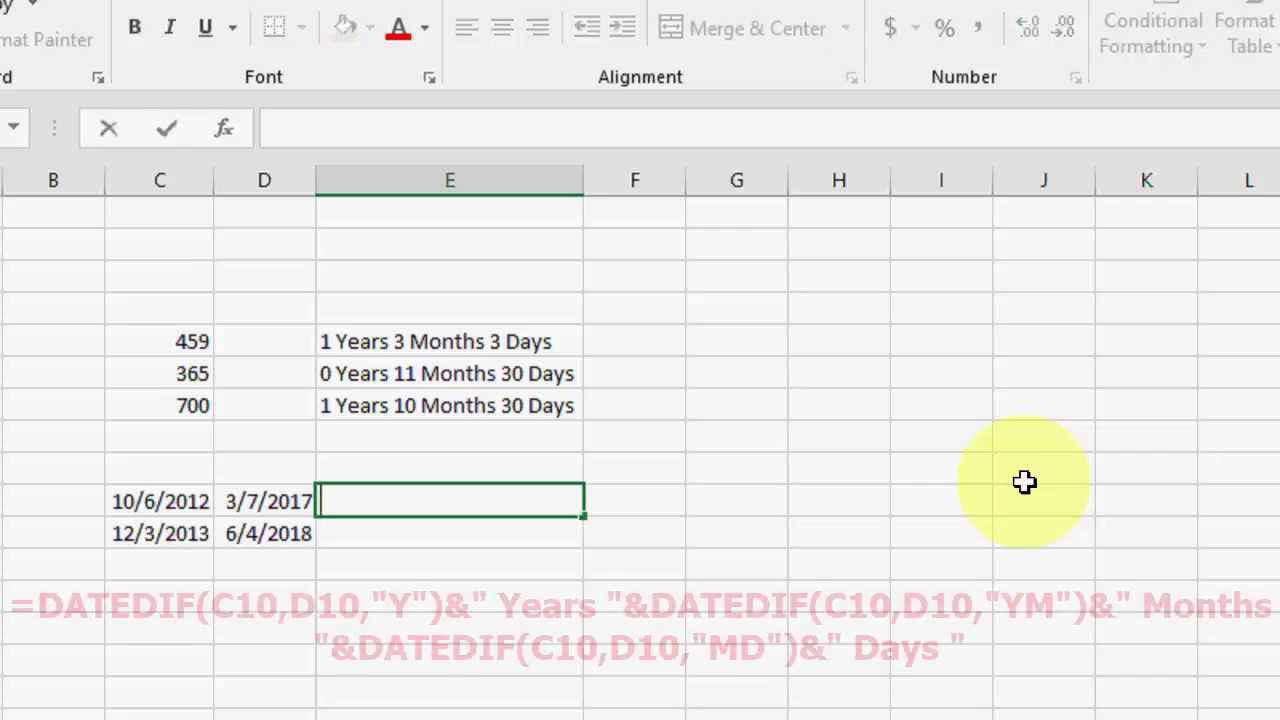
type("=")
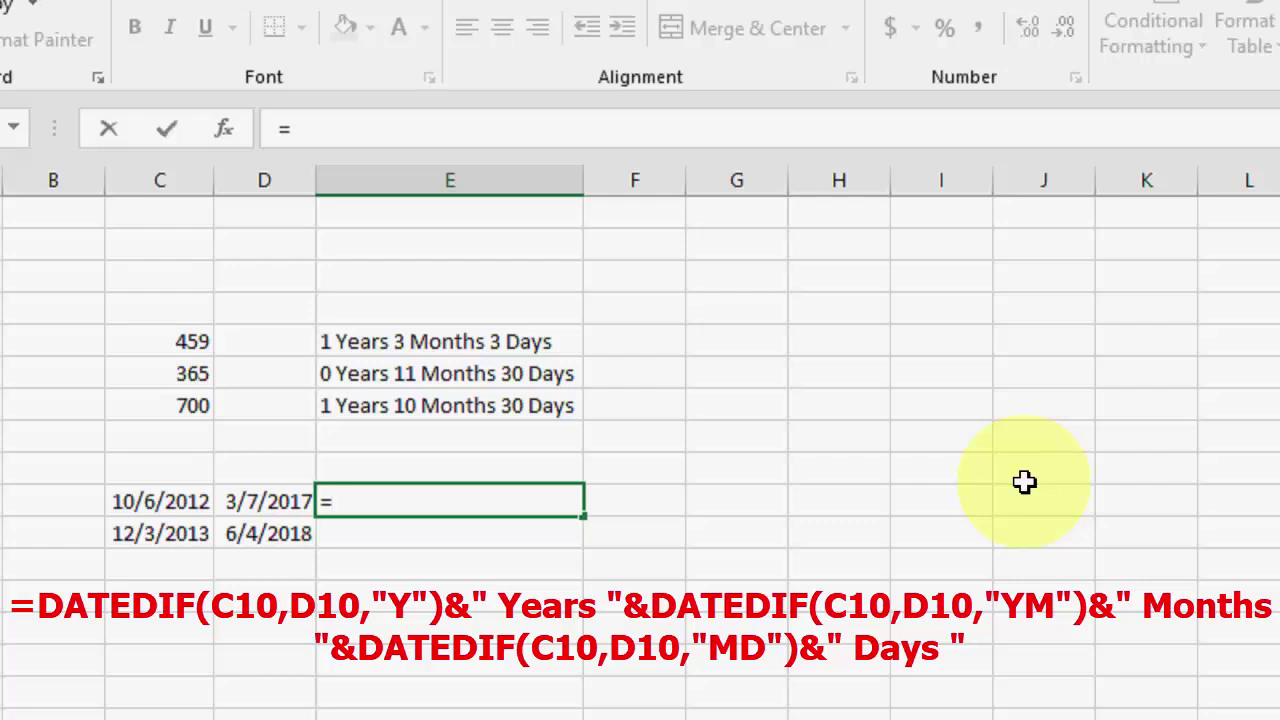
type("datedif(")
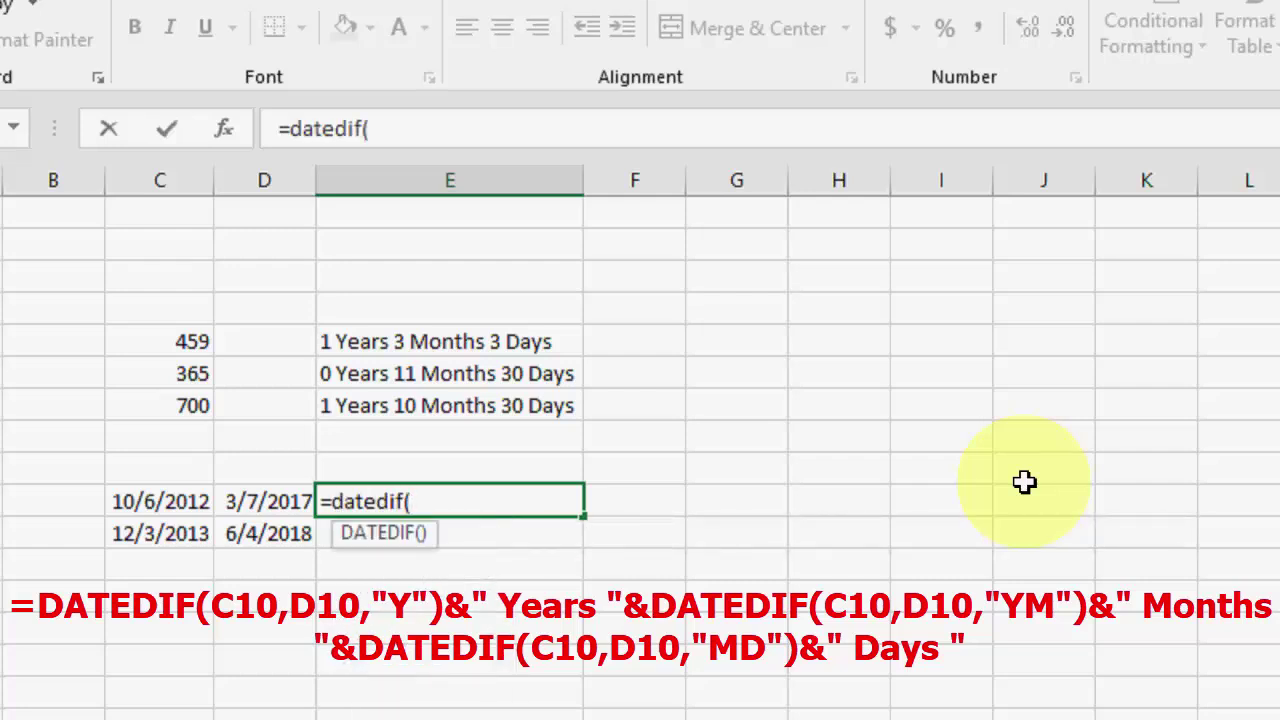
key("Left")
key("Left")
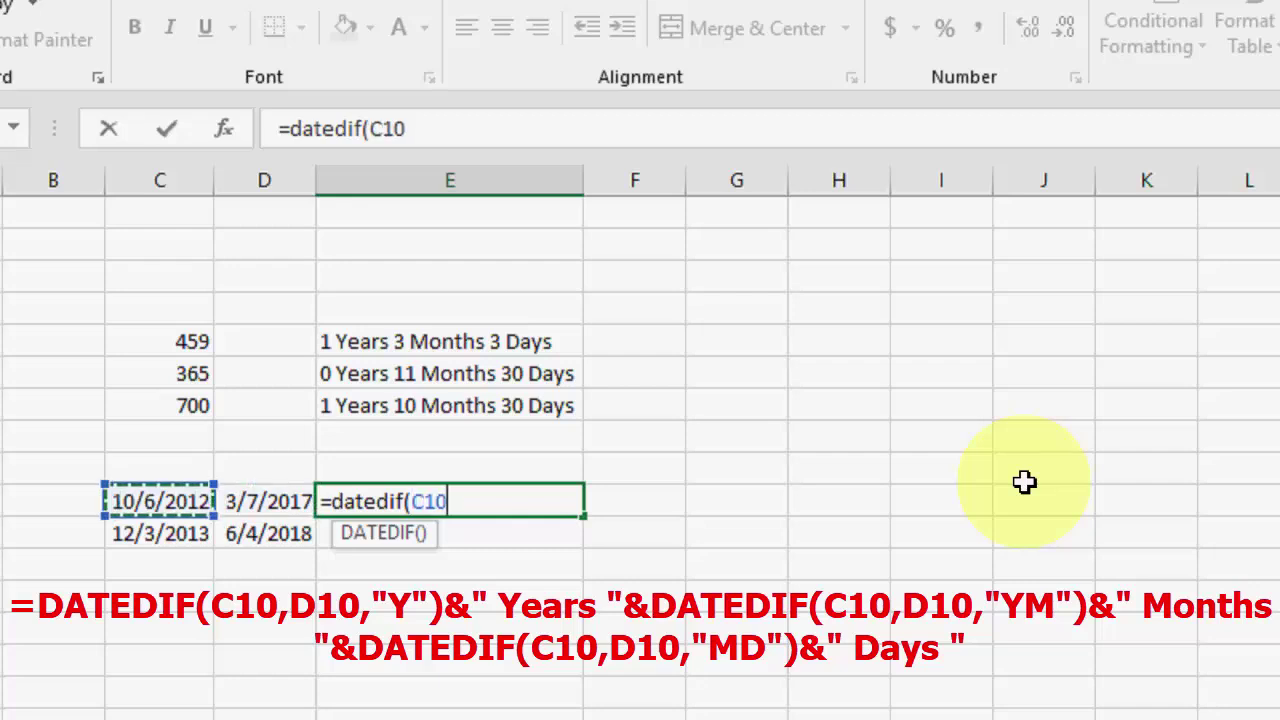
type(",")
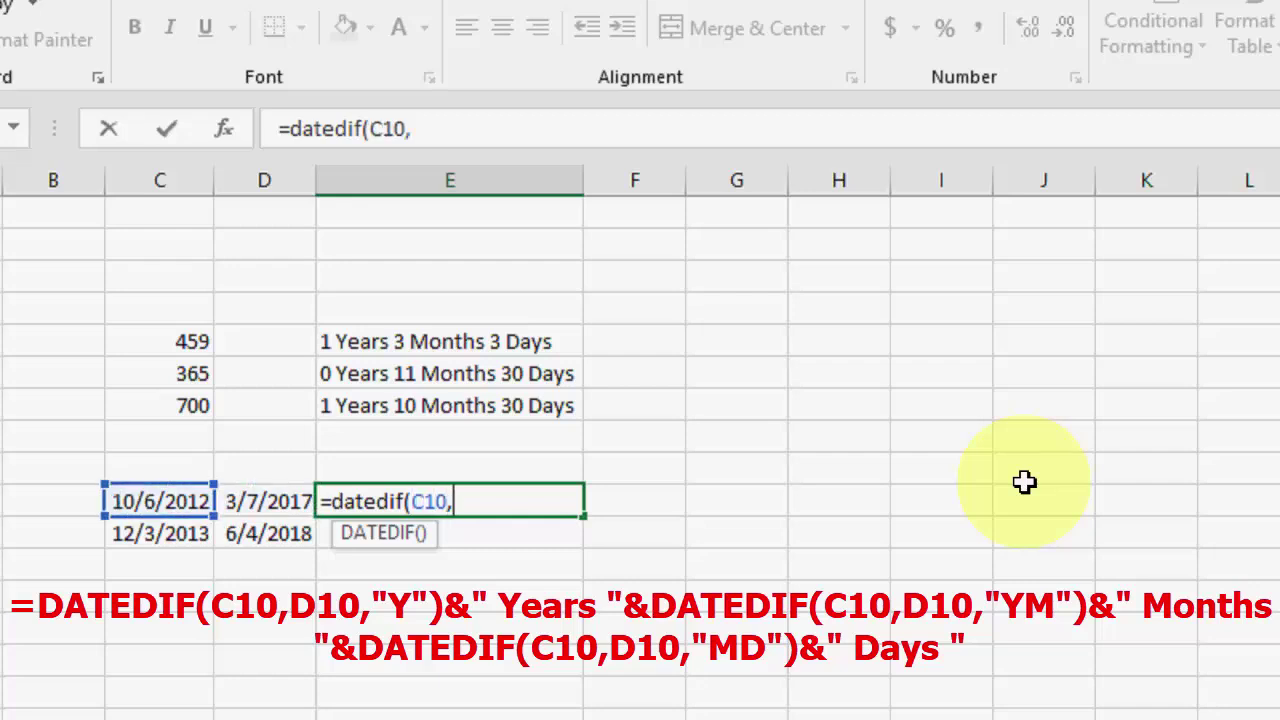
key("Left")
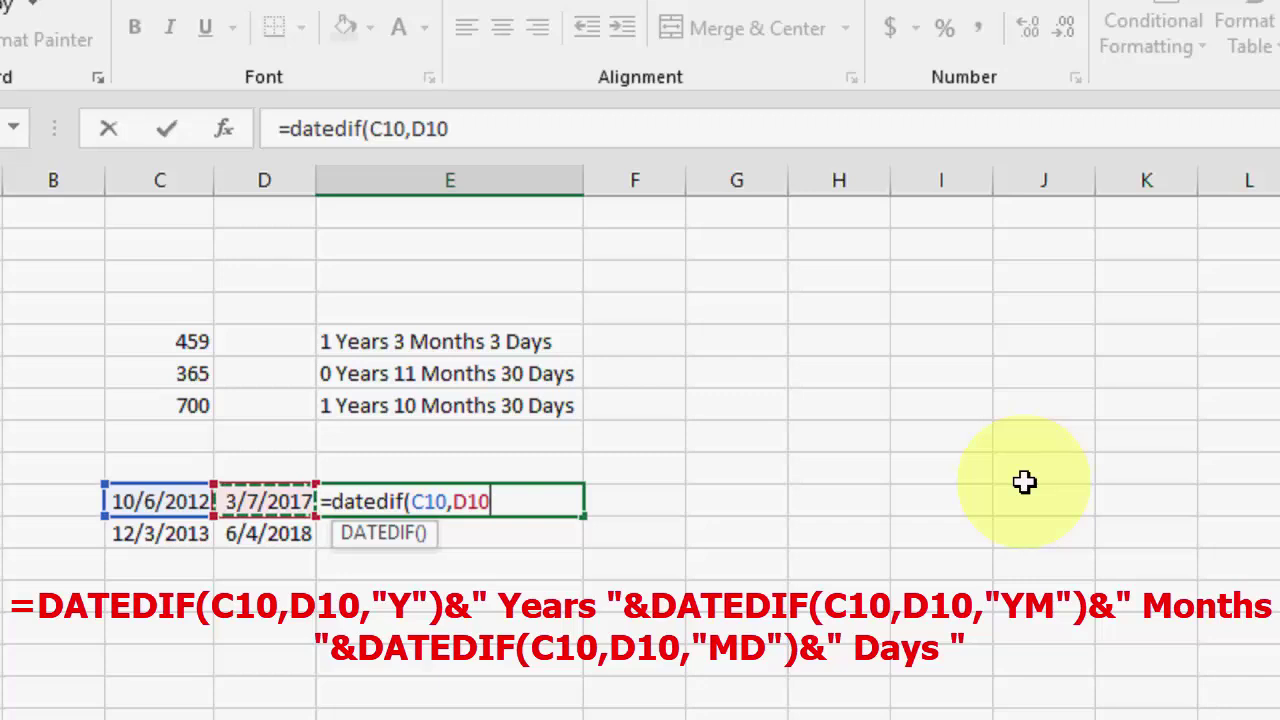
type(",")
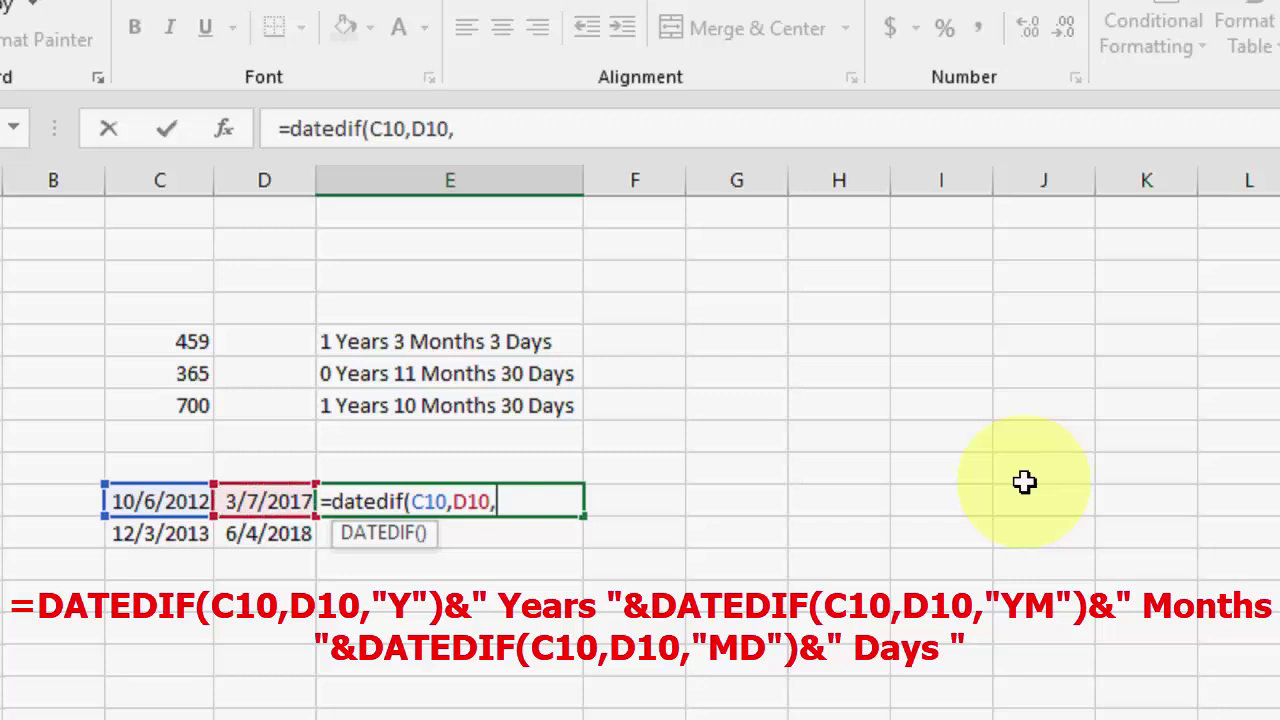
type("\"Y\")&")
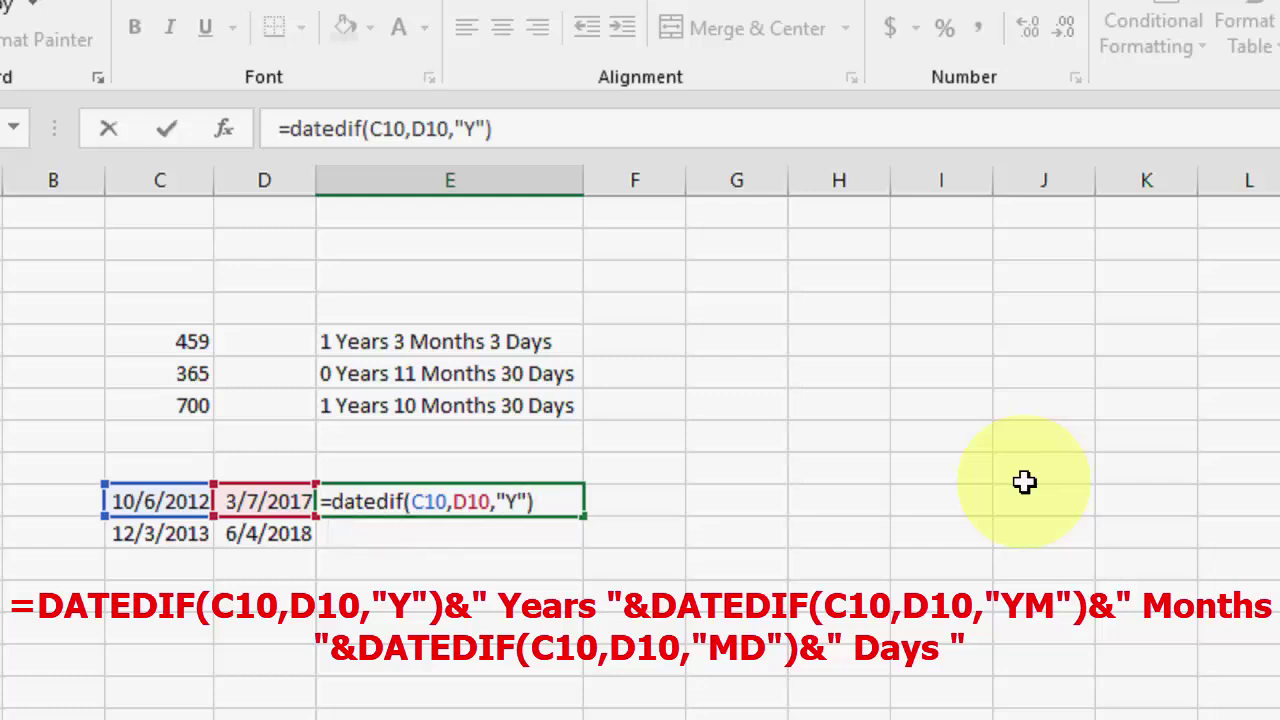
- Append the quoted label "Years" to the E10 formula, with a capital Y
type("\"years")
key("BackSpace")
key("BackSpace")
key("BackSpace")
key("BackSpace")
key("BackSpace")
type("Years\"")
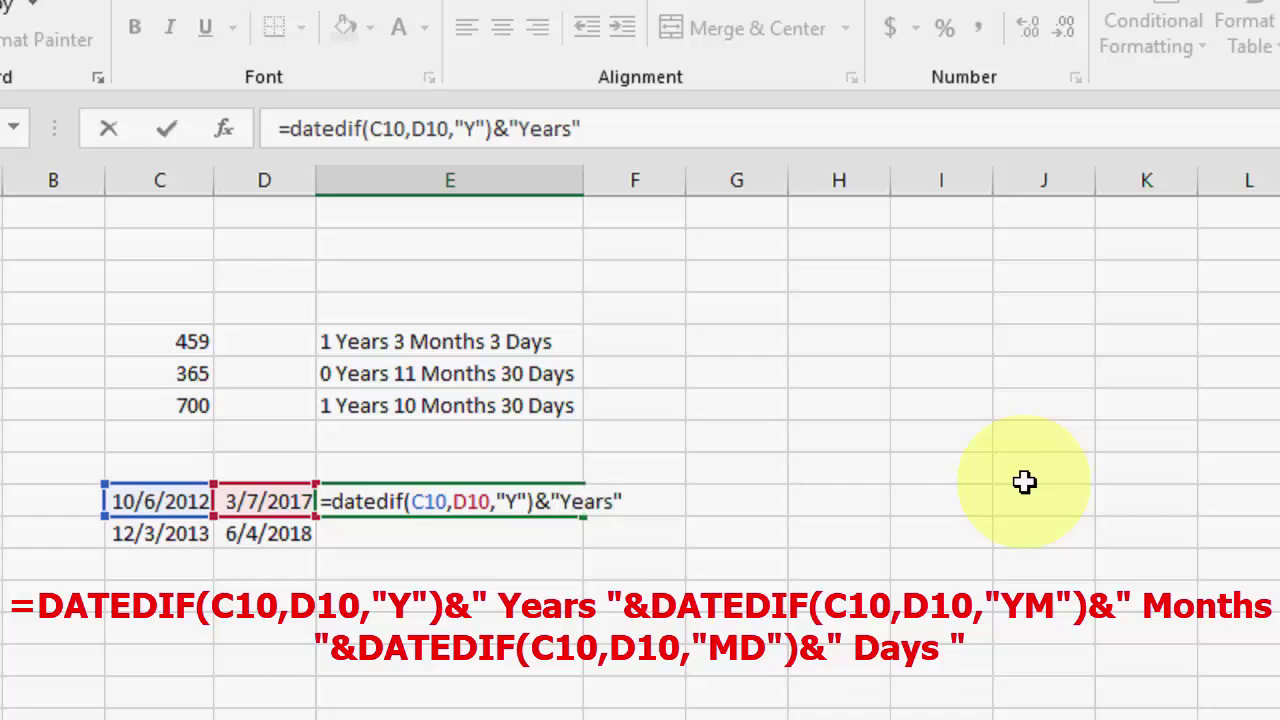
- Extend the E10 formula with &DATEDIF(C10,D10,"YM")& and the quoted label Months
type("&datedif")
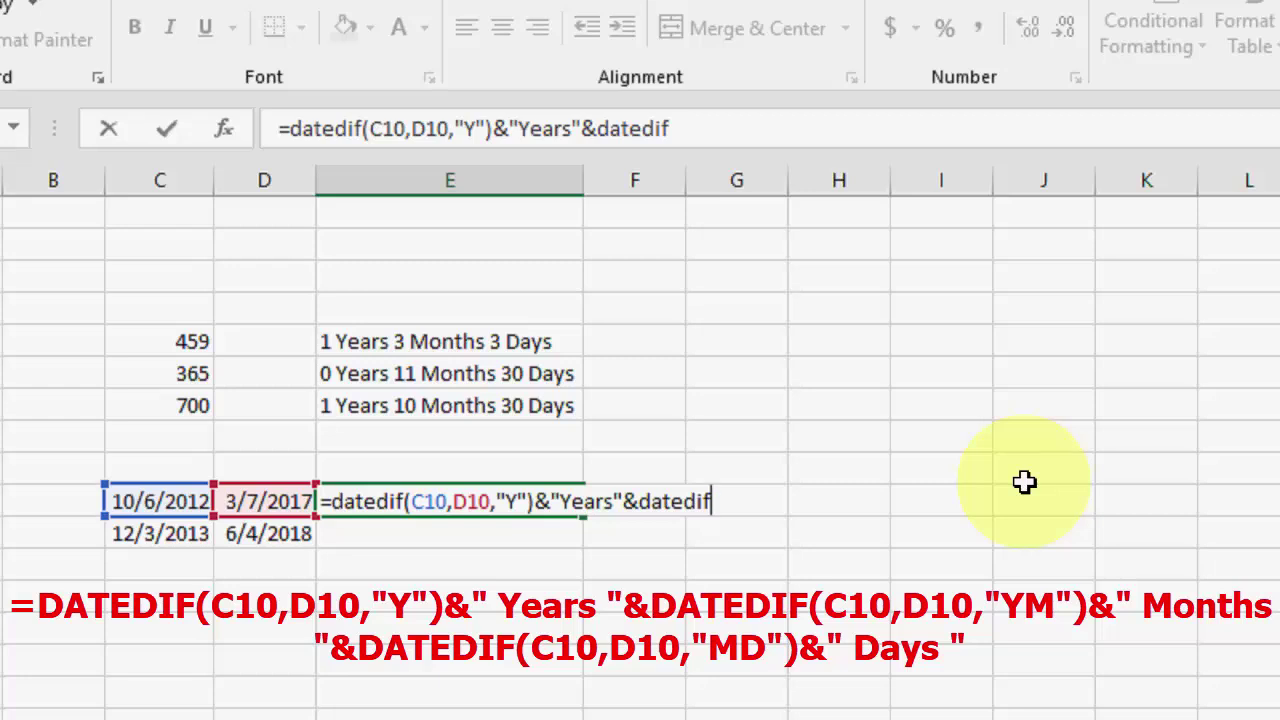
type("(")
key("Left")
key("Left")
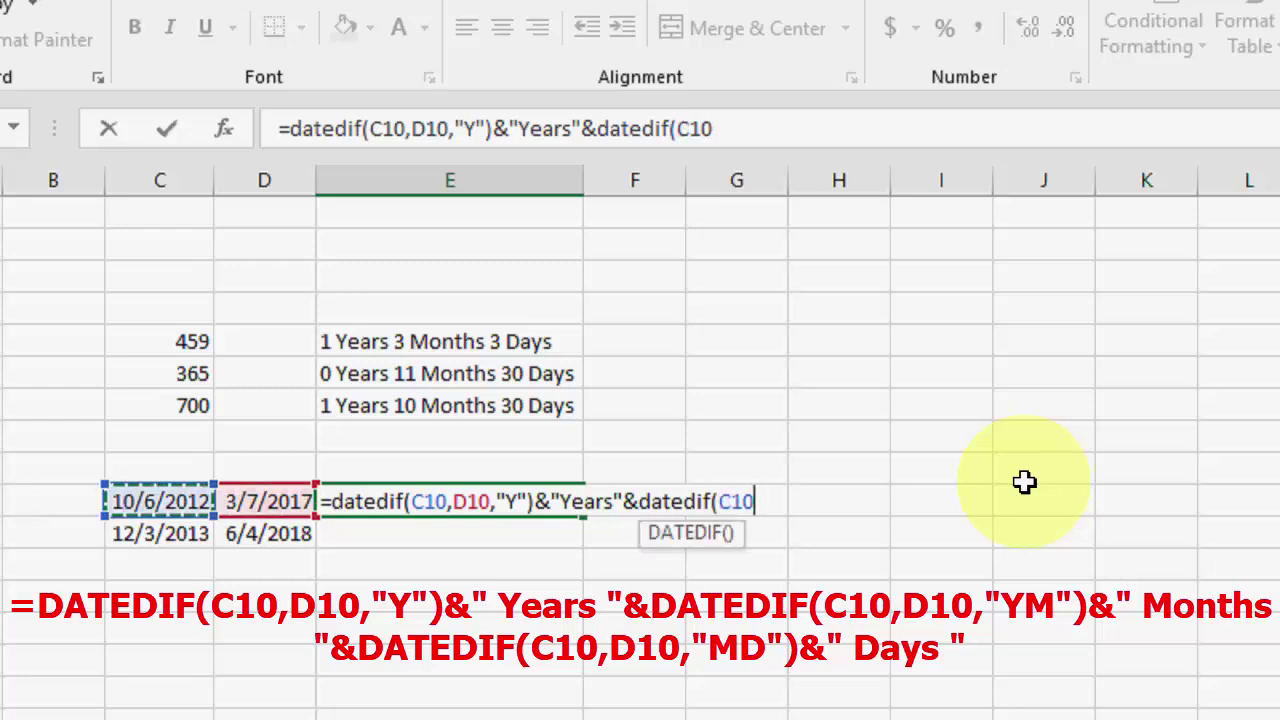
type(",")
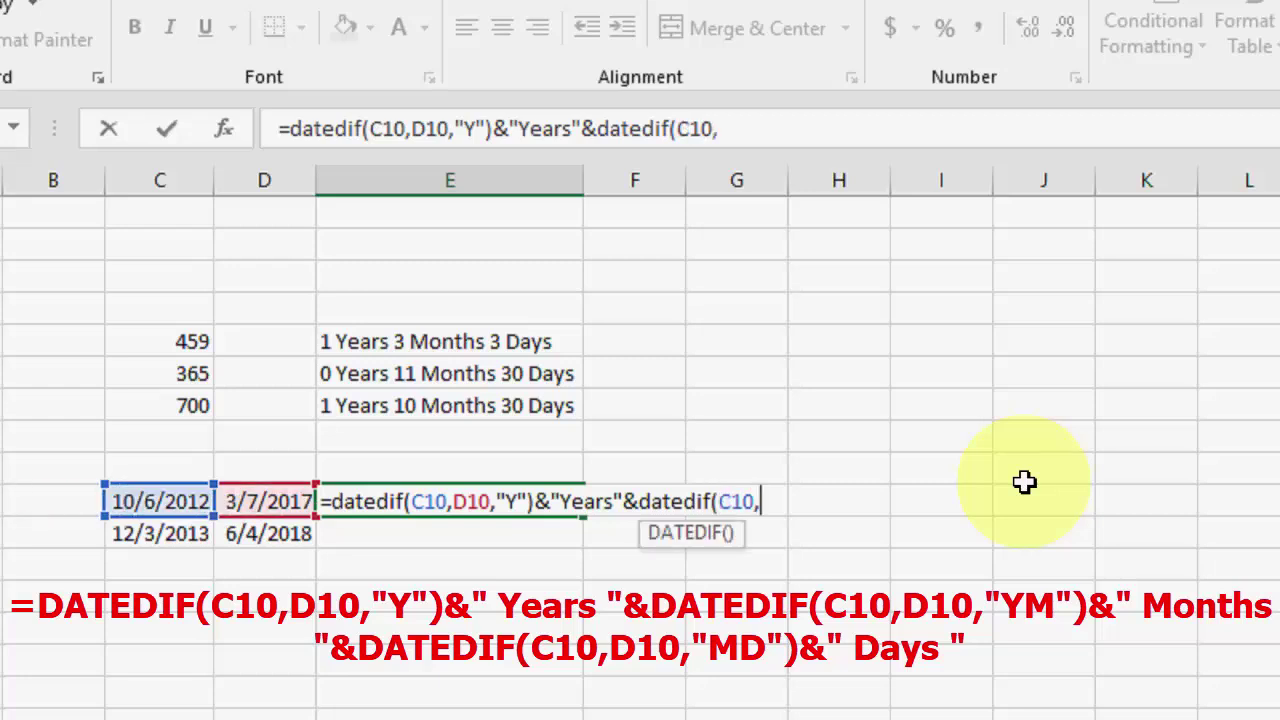
key("Left")
key("Left")
key("Right")
type(",")
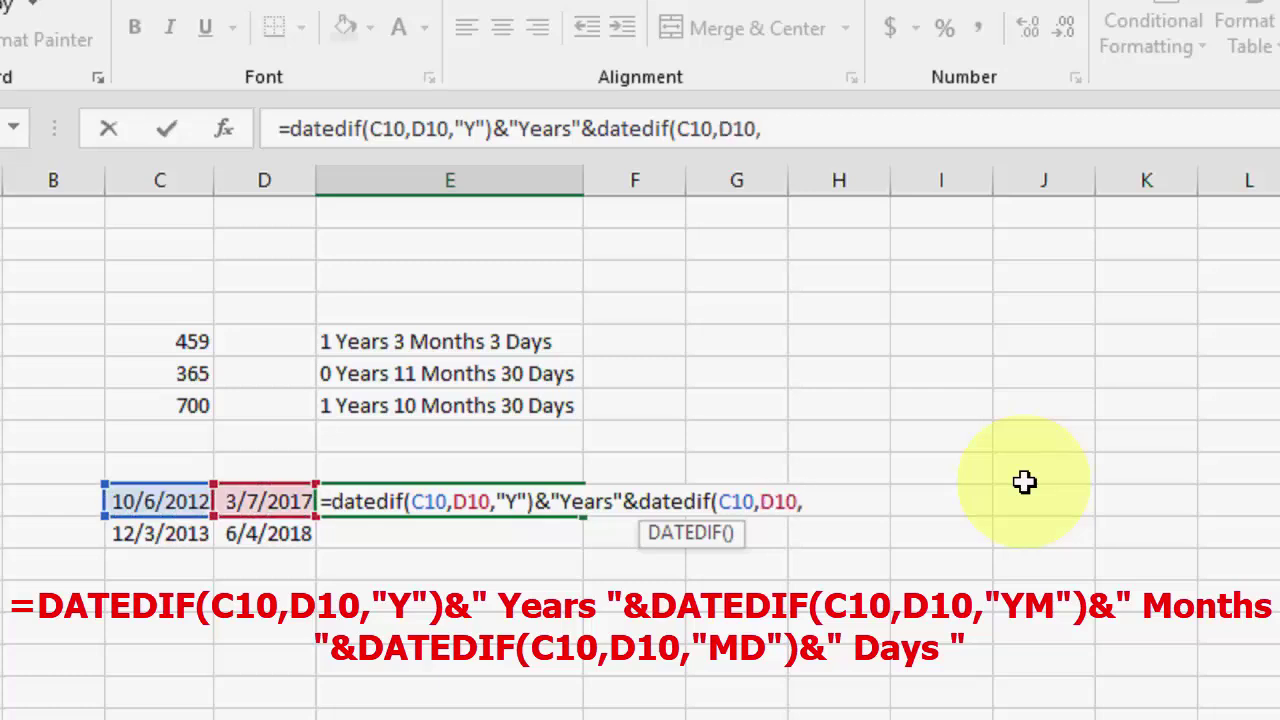
type("\"")
type("YM")
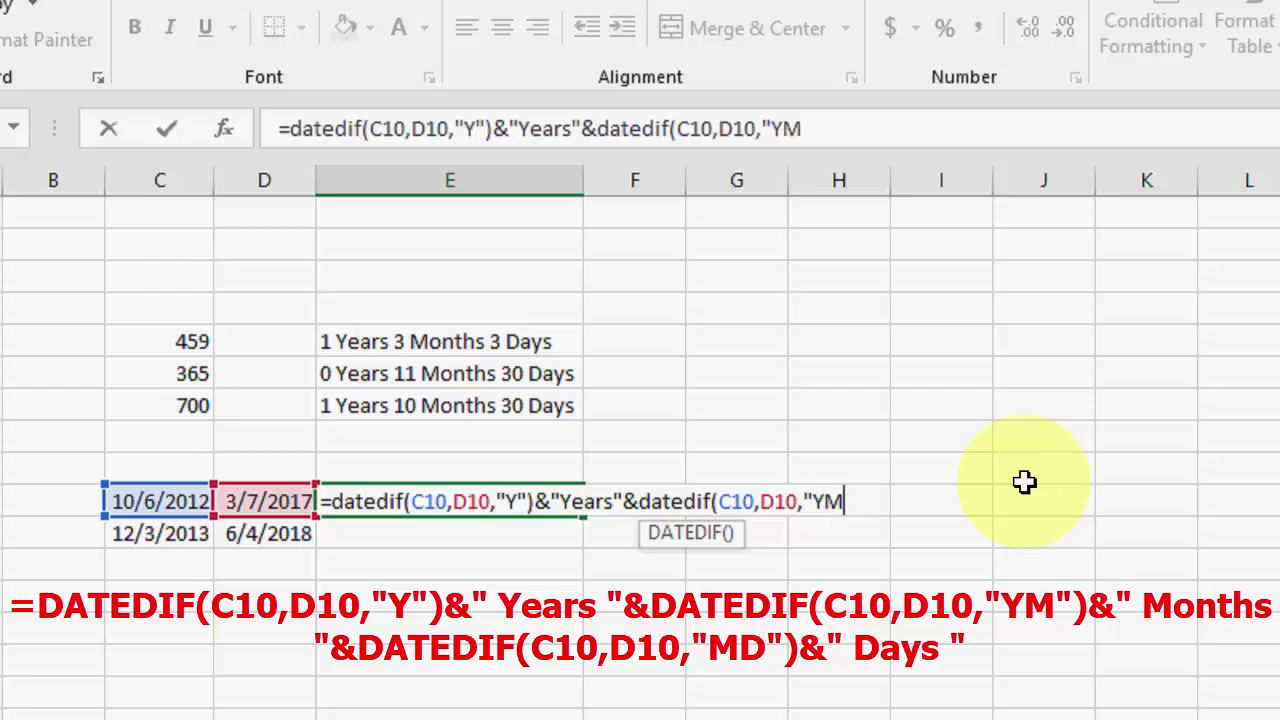
type("\")&")
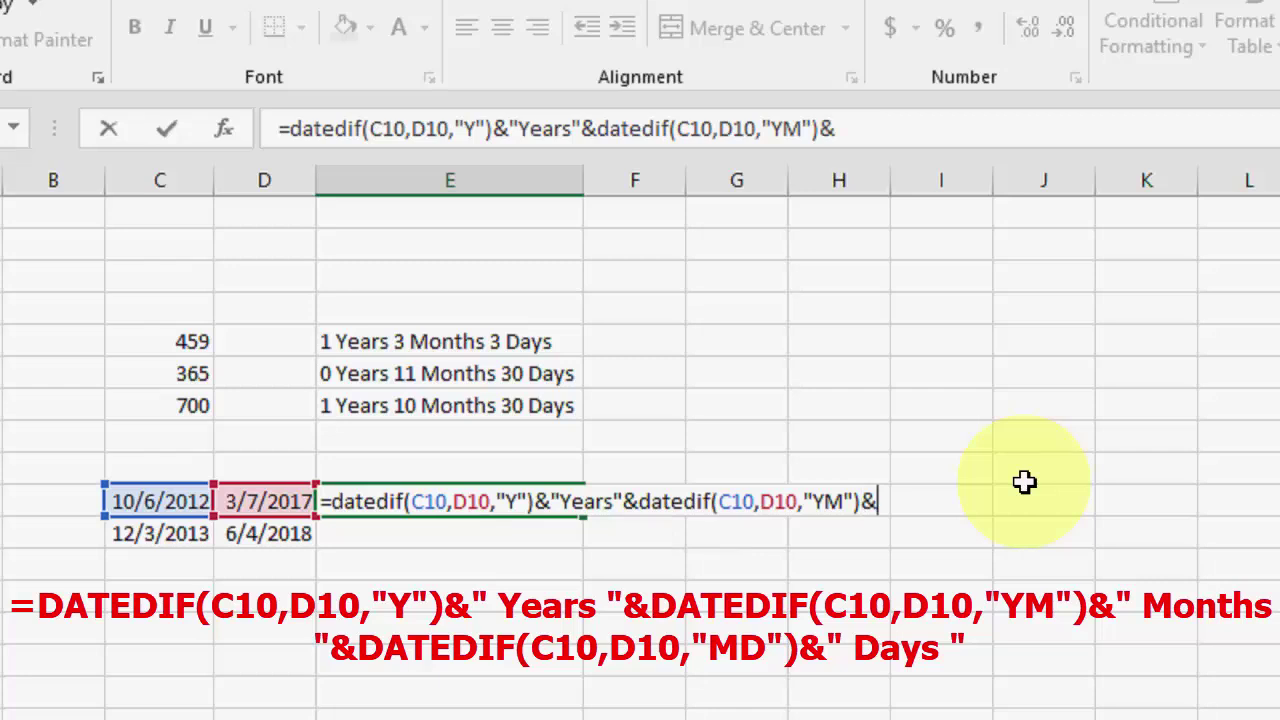
type("\"Months")
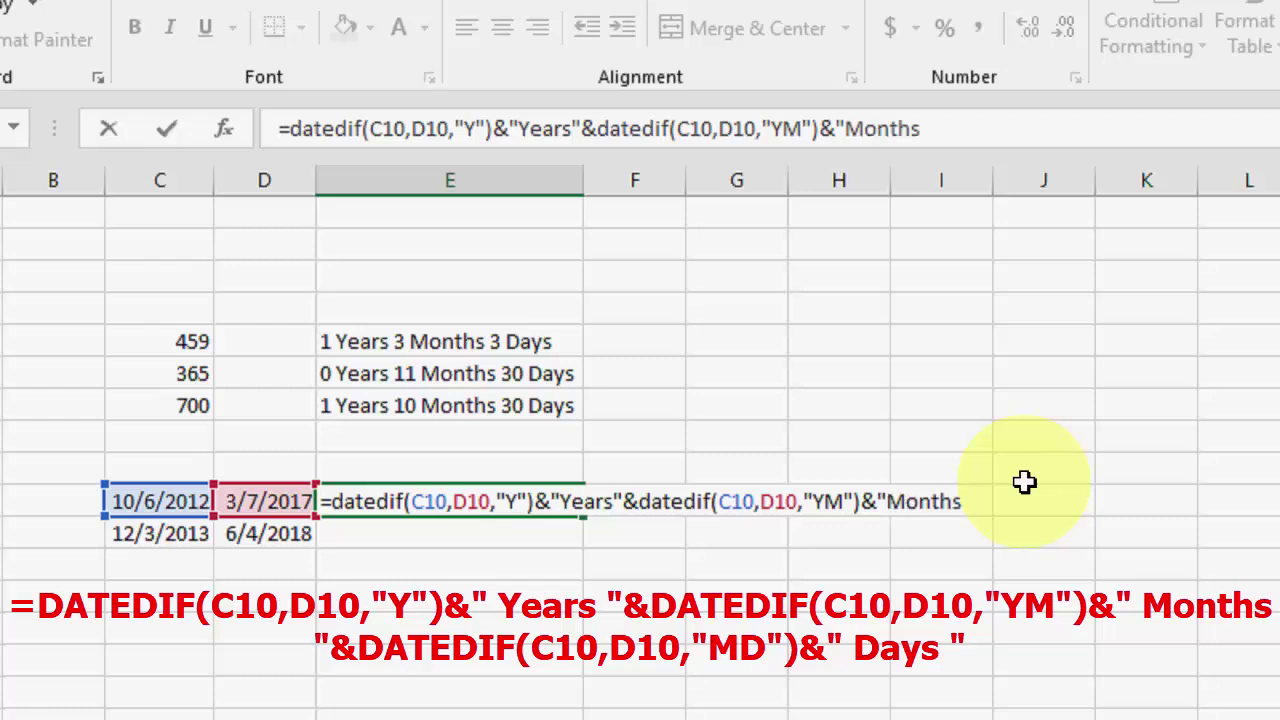
- Complete the E10 formula with &DATEDIF(C10,D10,"MD")&"Days", enter it, and reselect E10
type("\"&datedif")
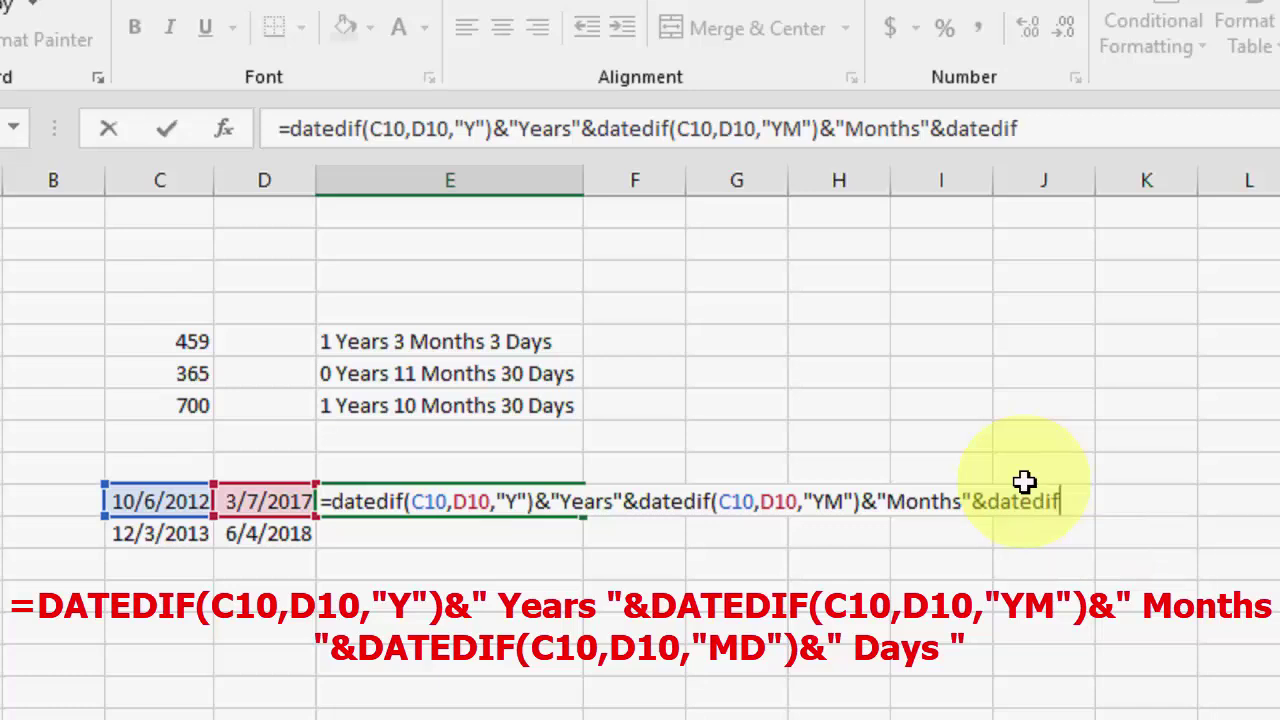
type("(")
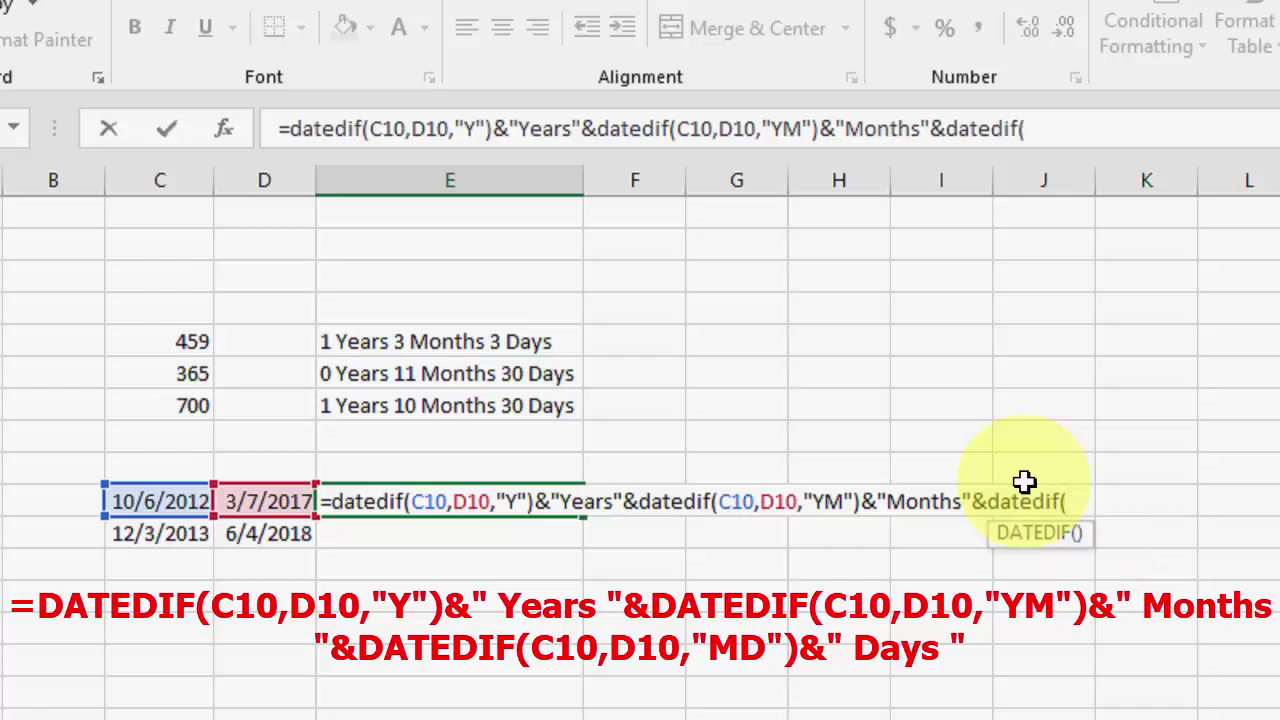
key("Left")
key("Left")
key("Left")
key("Right")
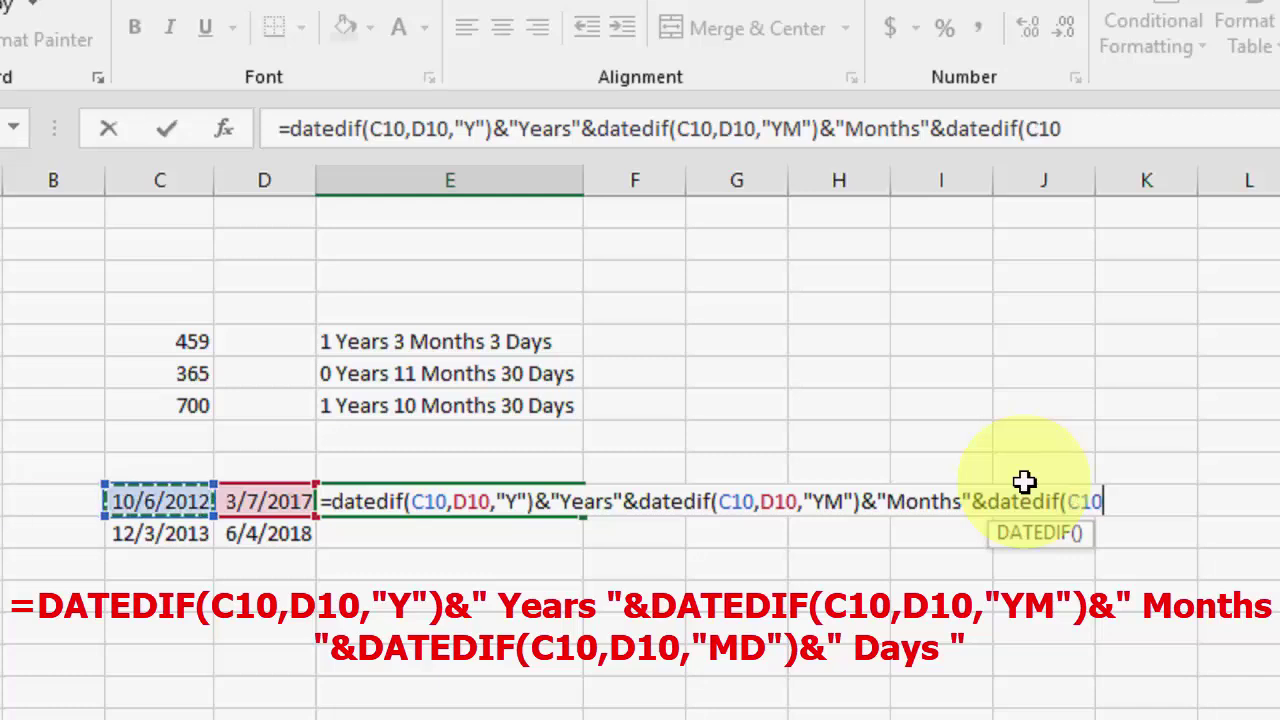
type(",")
key("Left")
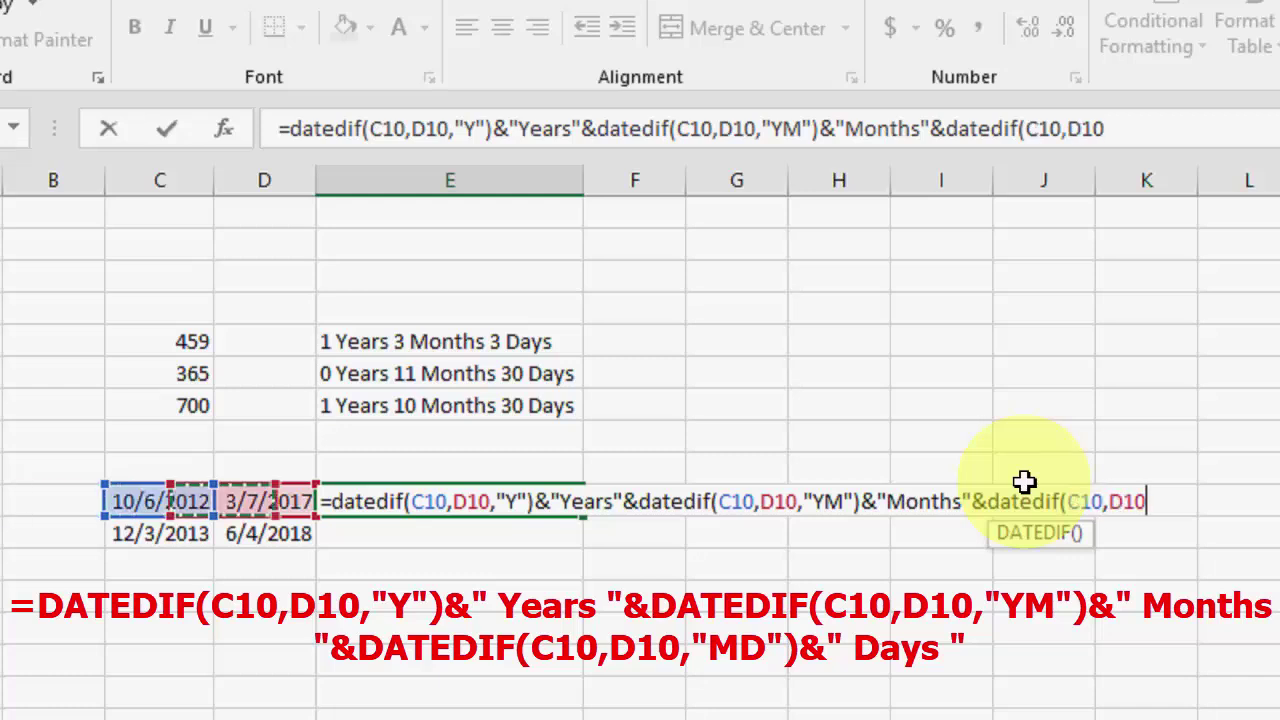
type(",\"")
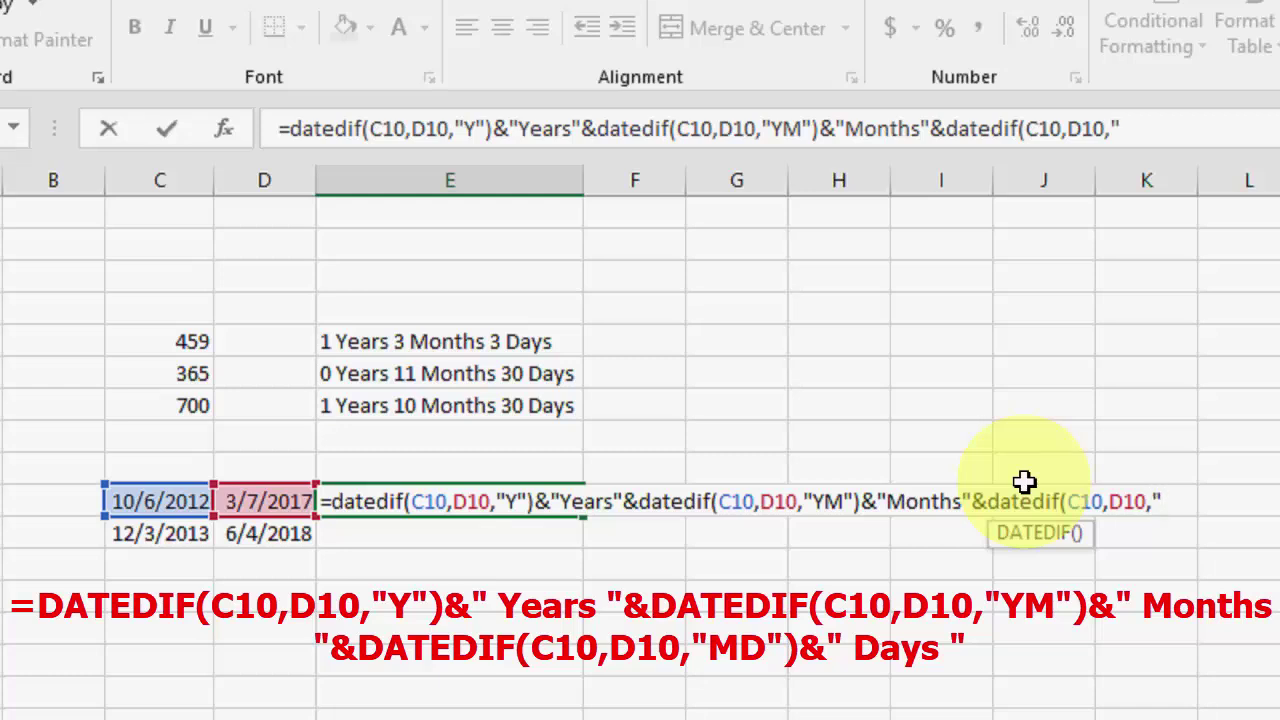
type("MD\"")
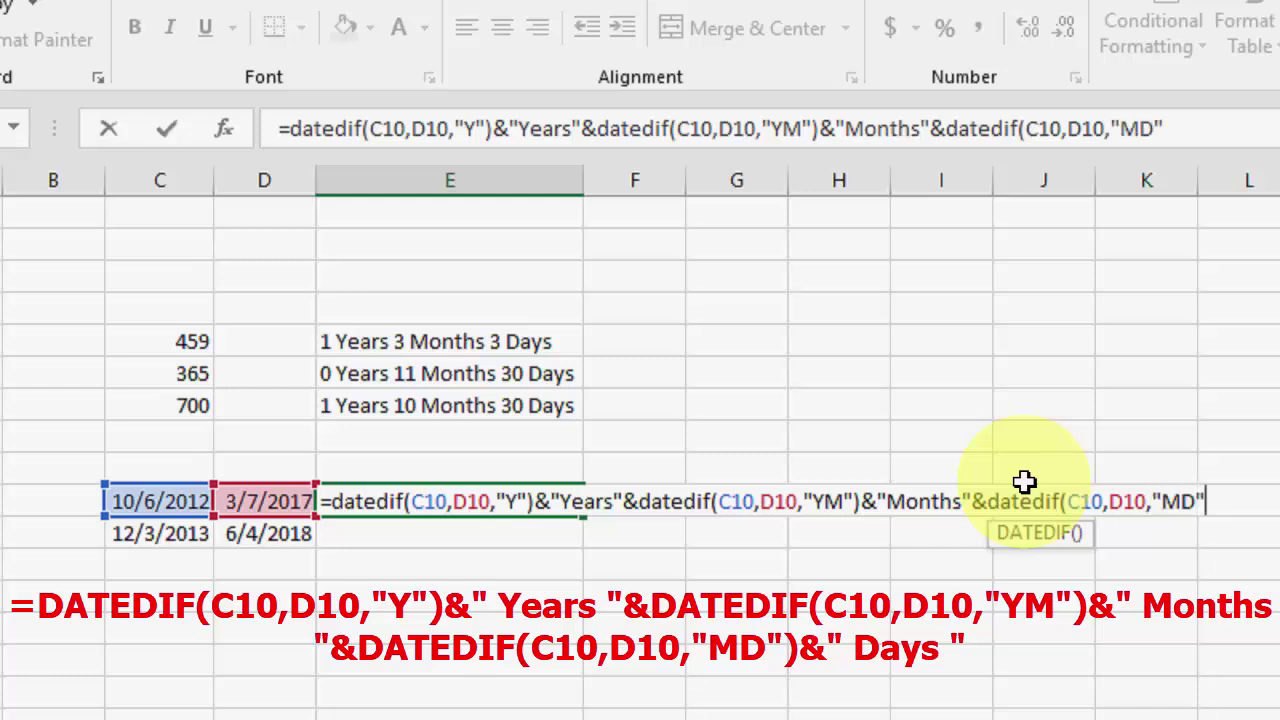
type(")")
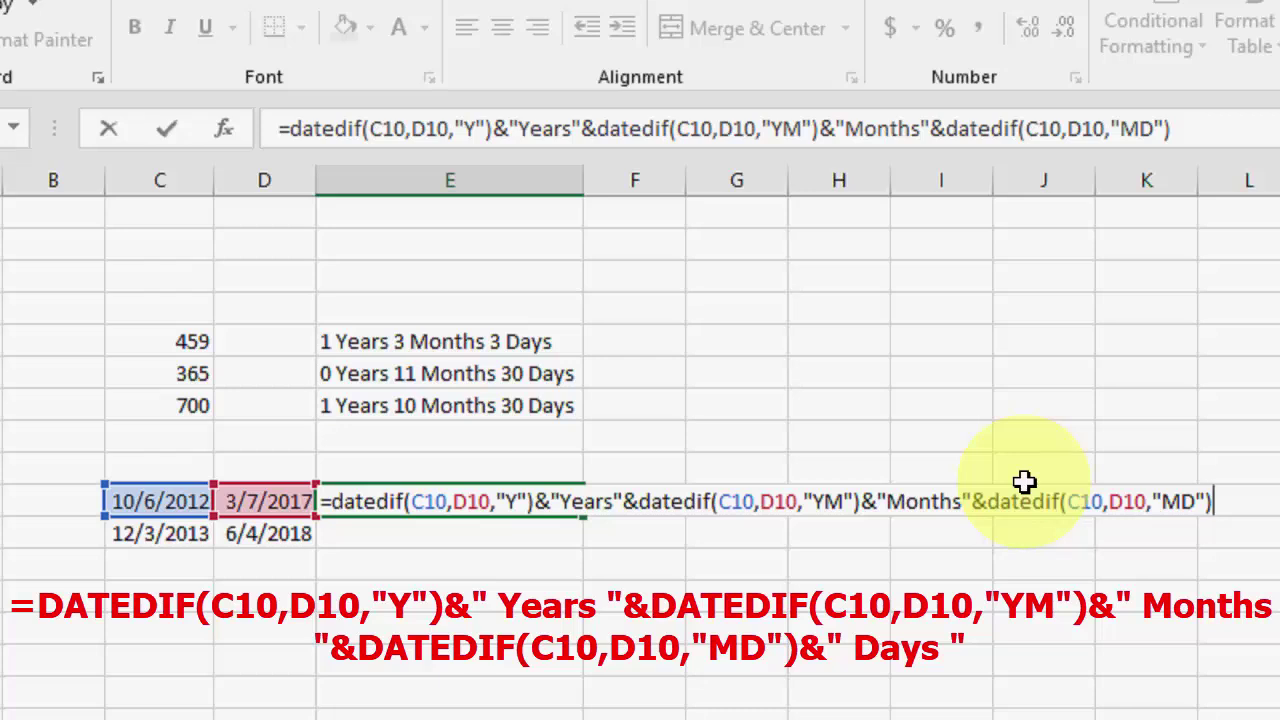
type("&\"Days")
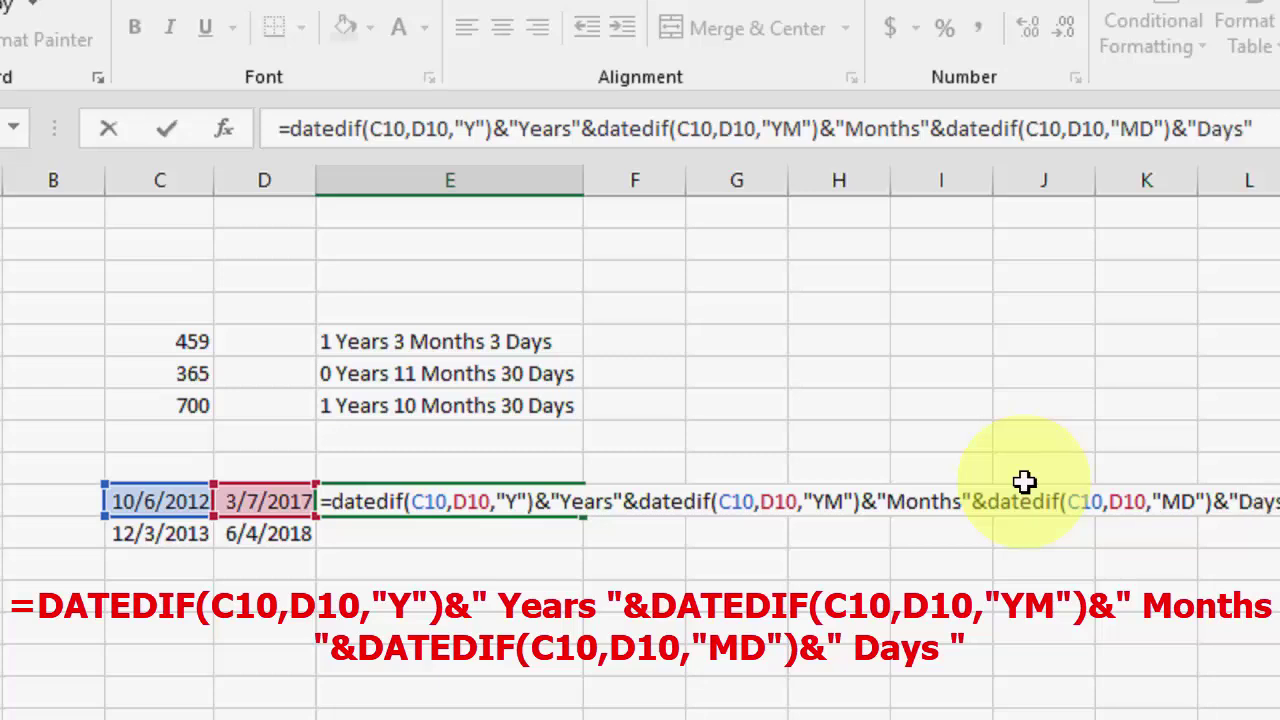
key("Return")
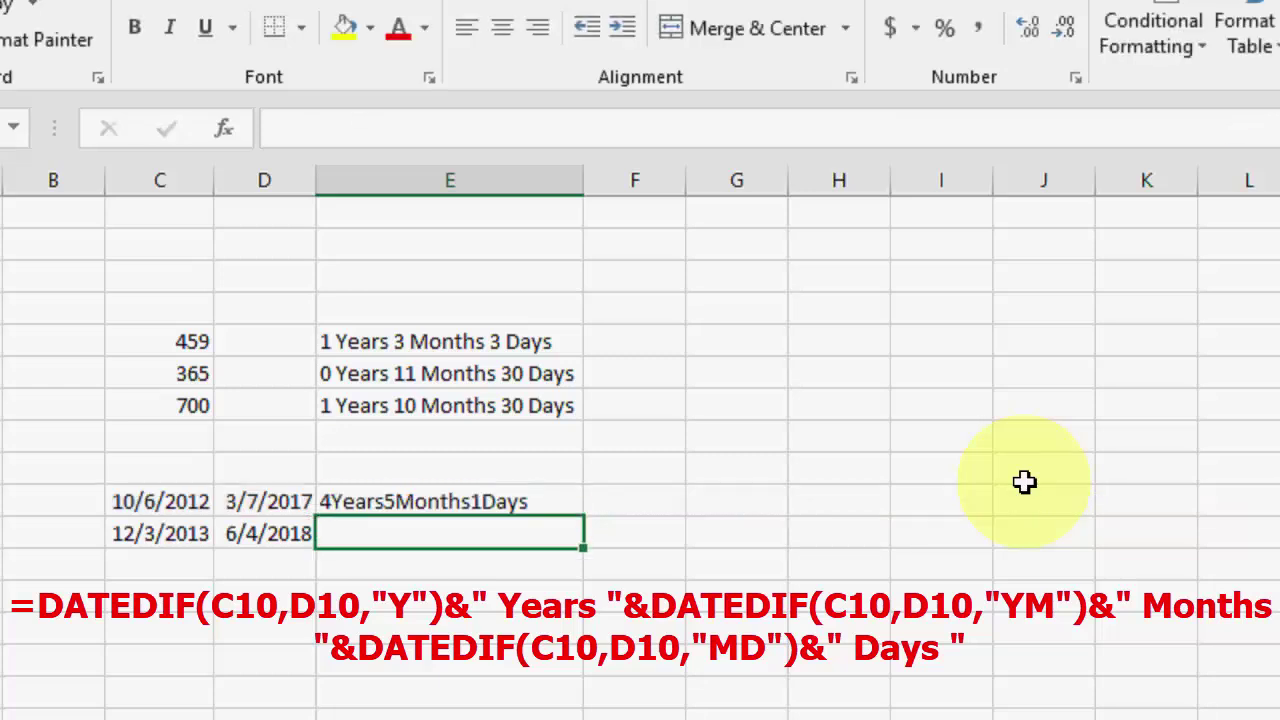
key("Up")
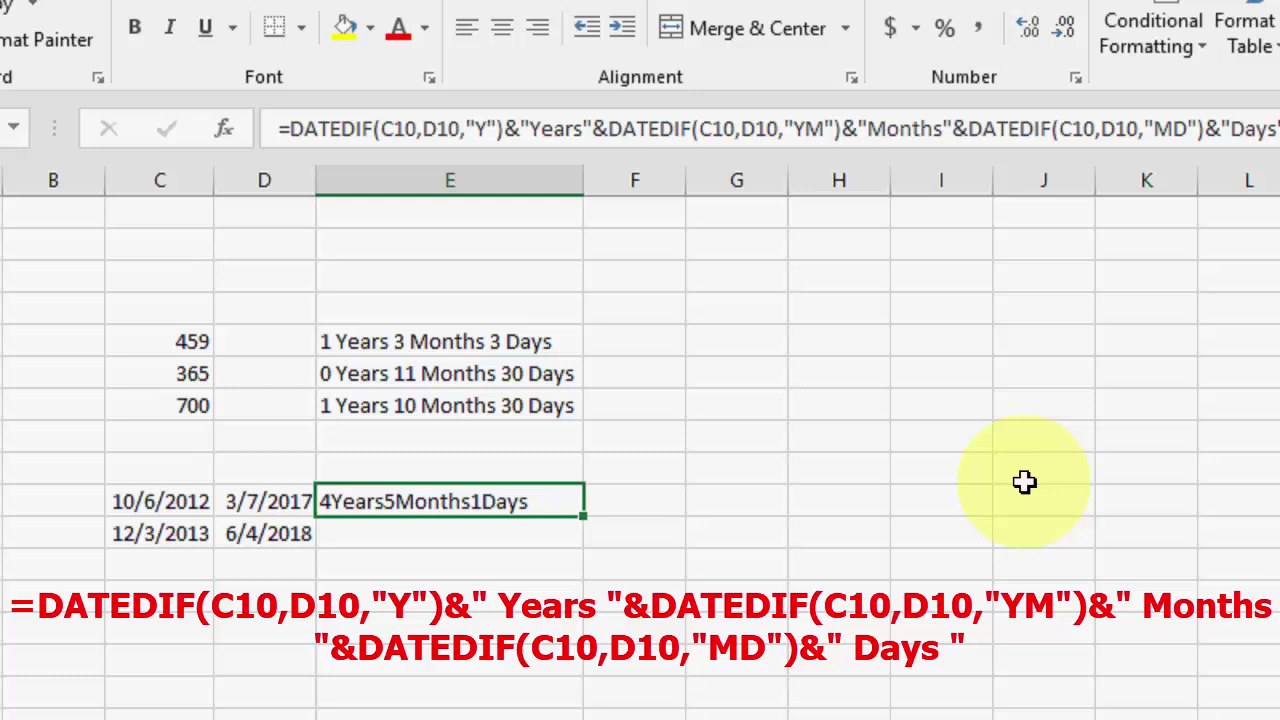
key("Left")
key("Right")
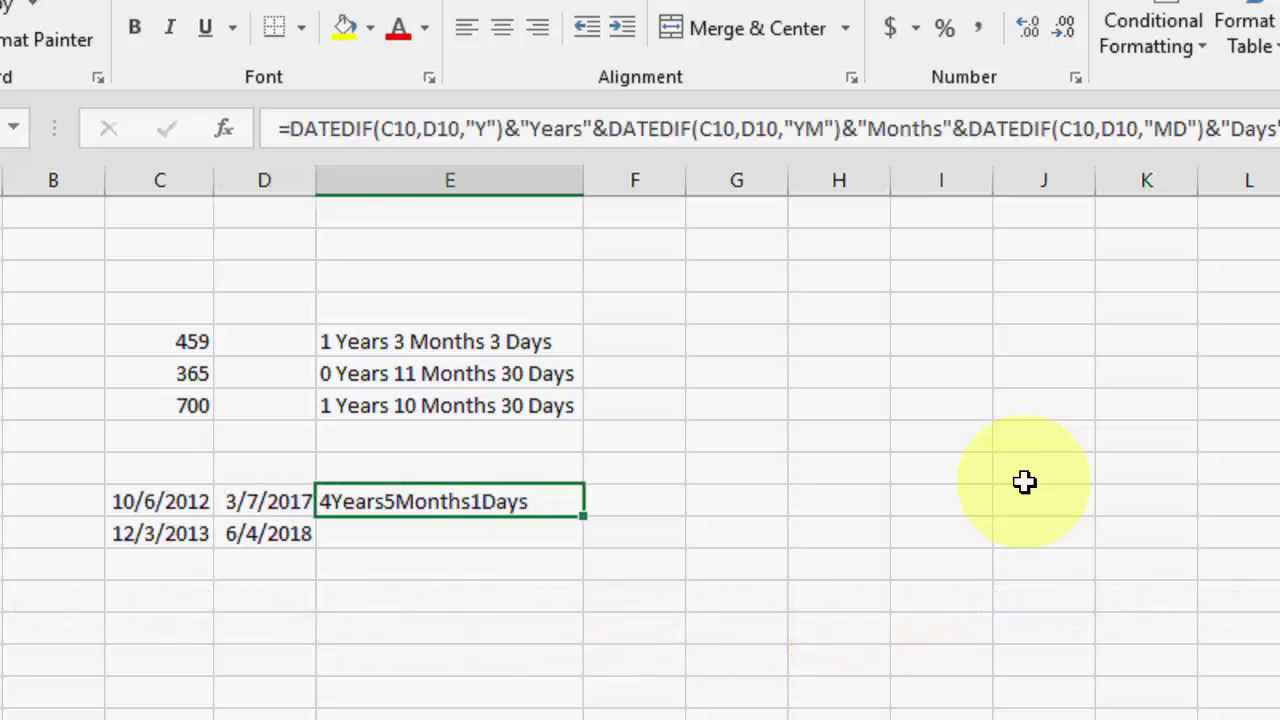
- Edit the E10 formula to add a space before and after Years inside its quoted label
key("F2")
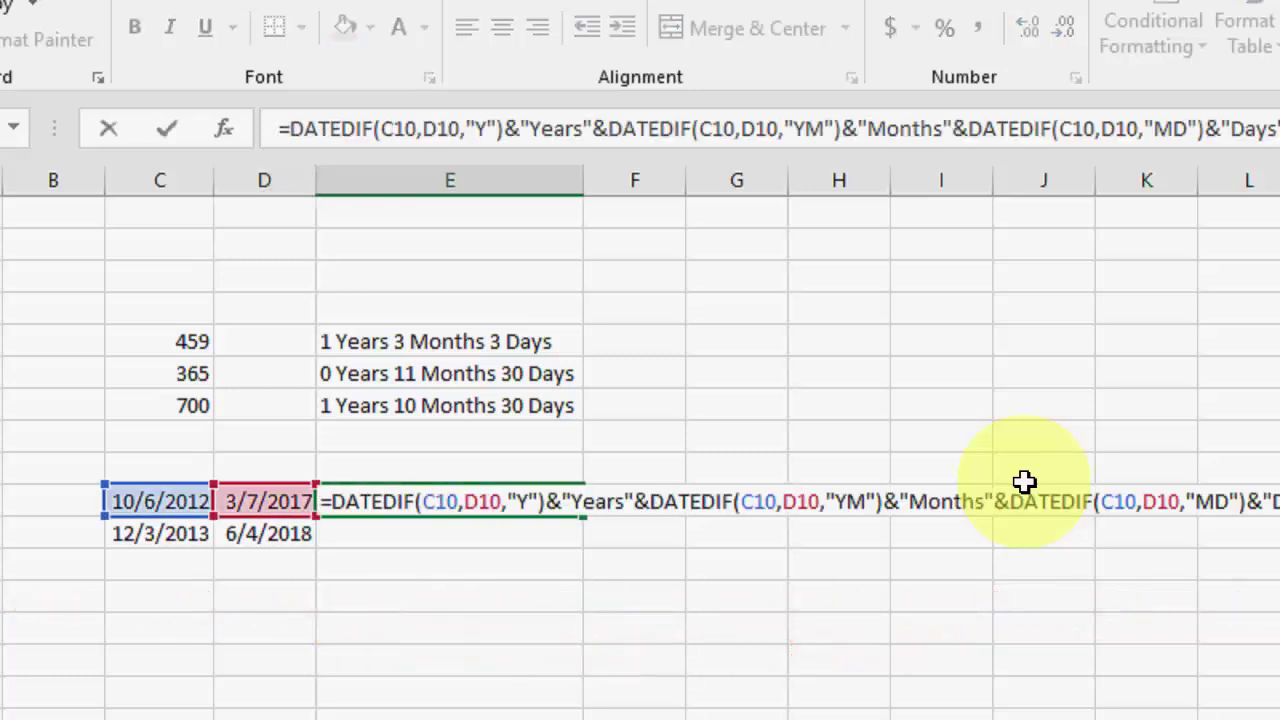
key("Left")
key("Left")
key("Left")
key("Left")
key("Left")
key("Left")
key("Left")
key("Left")
key("Left")
key("Left")
key("Left")
key("Left")
key("Left")
key("Left")
key("Left")
key("Left")
key("Left")
key("Left")
key("Left")
key("Left")
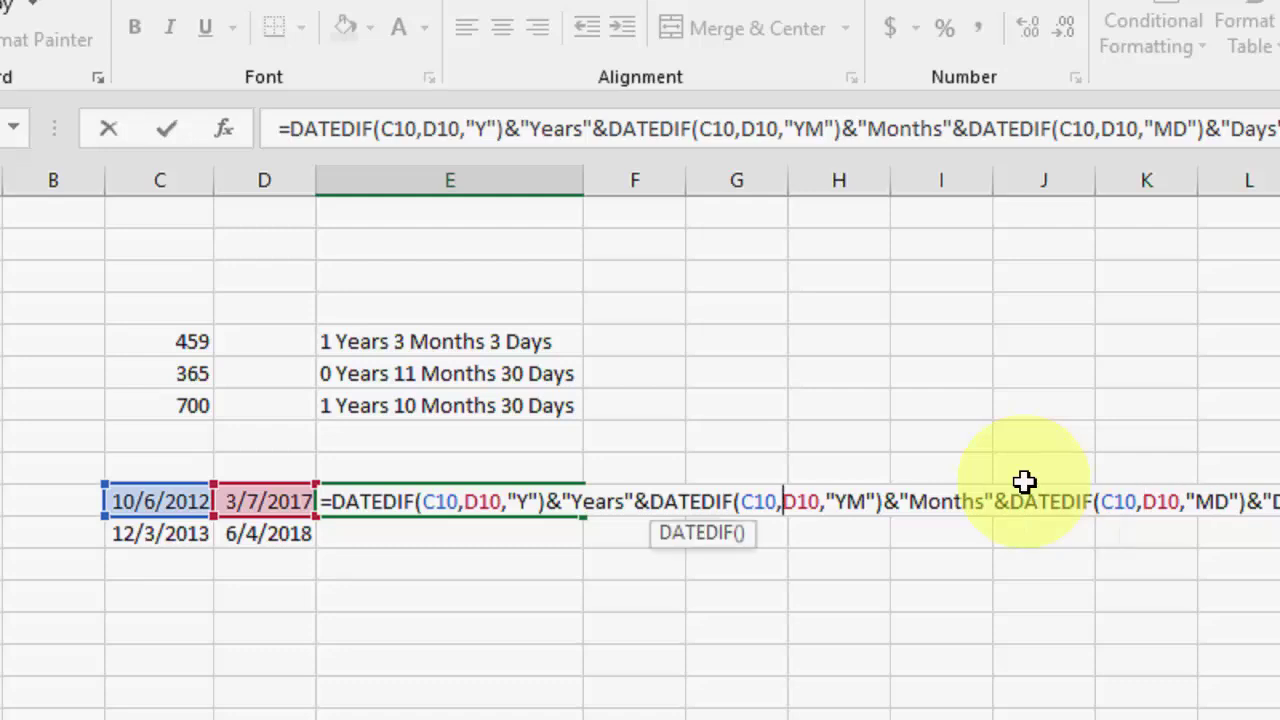
key("Left")
key("Left")
key("Left")
key("Left")
key("Left")
key("Left")
key("Left")
key("Left")
key("Left")
key("Right")
key("Right")
key("Right")
key("Right")
key("Right")
key("Right")
key("Right")
key("Right")
key("Right")
key("Right")
key("Right")
key("Right")
key("Right")
key("Right")
key("Right")
key("Right")
key("Right")
key("Right")
key("Right")
key("Right")
key("Right")
key("Right")
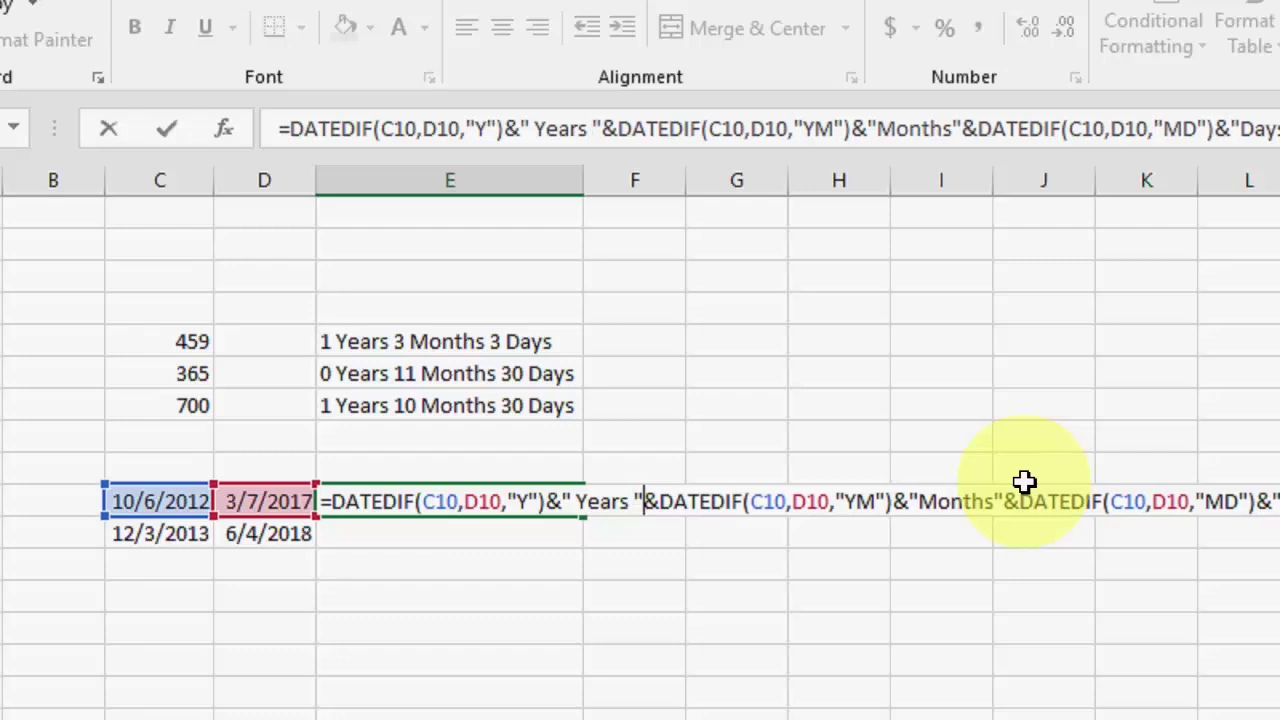
- Add a space before and after Months inside its quoted label in the E10 formula
key("Right")
key("Right")
key("Right")
key("Right")
key("Right")
key("Right")
key("Right")
key("Right")
key("Right")
key("Right")
key("Right")
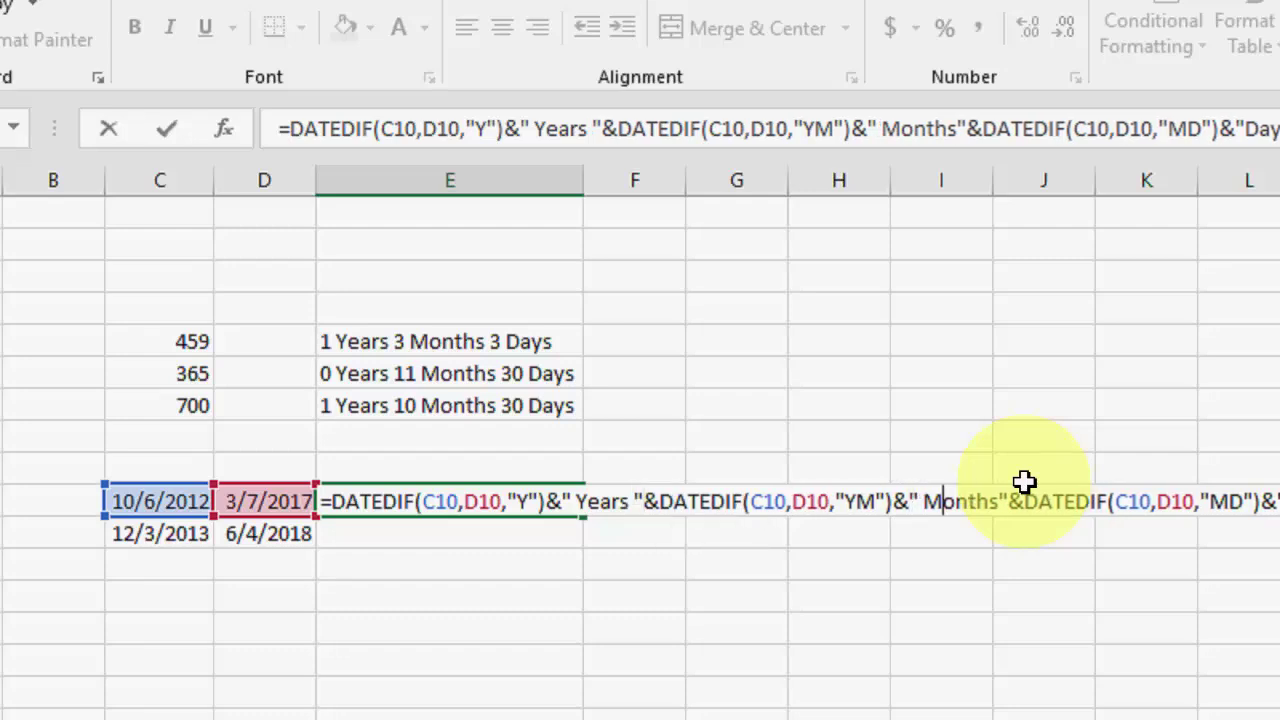
key("Right")
key("Right")
key("Right")
key("Right")
key("Right")
key("Right")
key("Right")
key("Right")
key("Right")
key("Right")
key("Right")
key("Right")
key("Right")
key("Right")
key("Right")
key("Right")
key("Right")
key("Right")
key("Right")
key("Right")
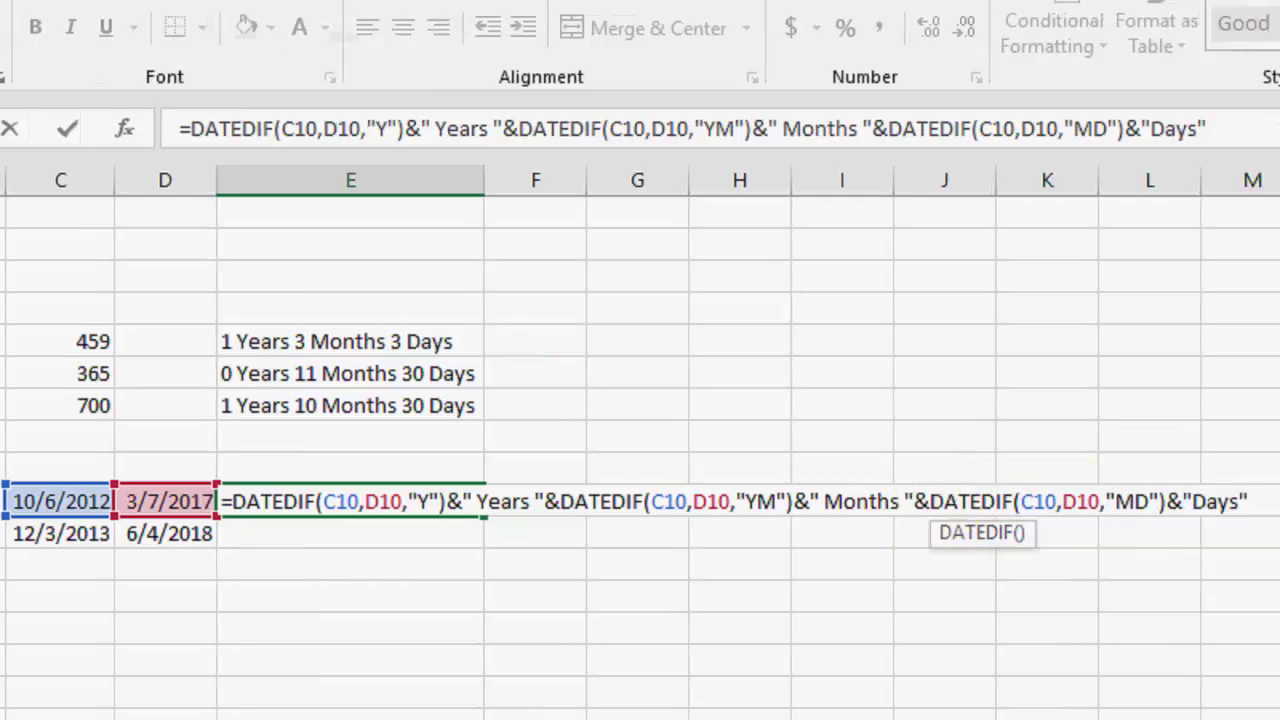
- Add a space before Days inside the last quoted label of the E10 formula and enter the formula
left_click(1005, 487)
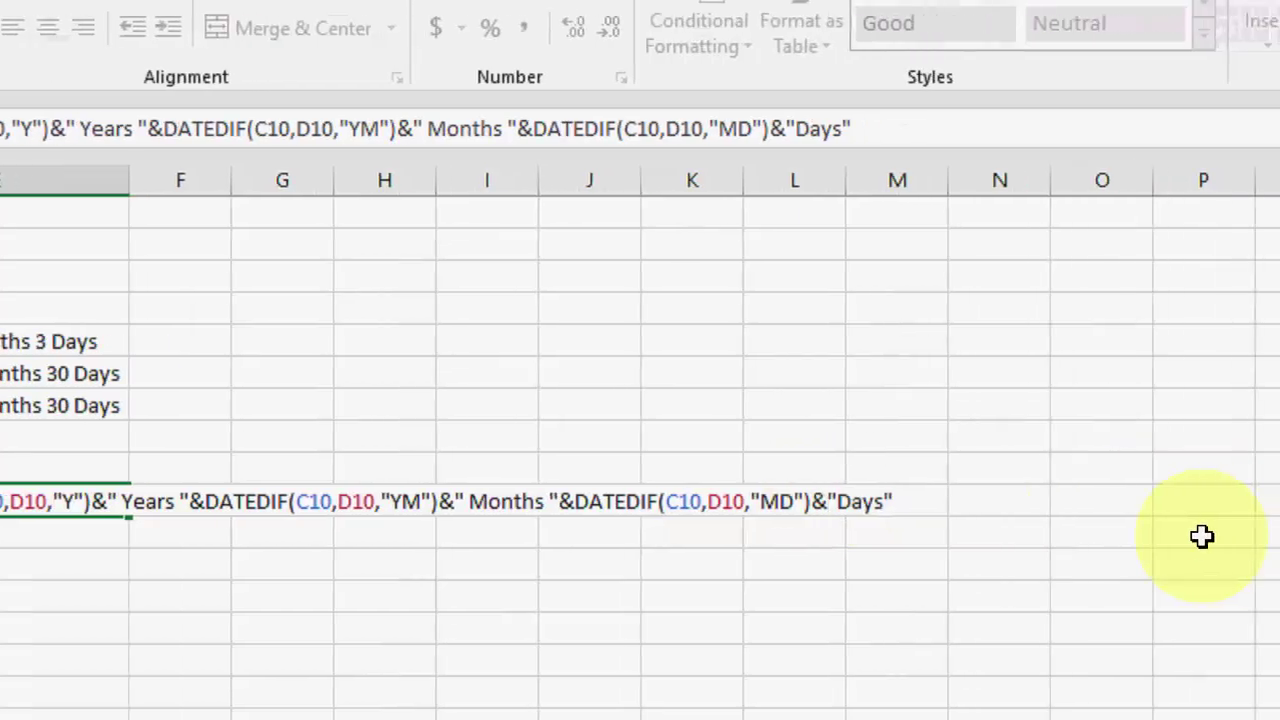
key("Right")
key("Right")
key("Right")
key("Right")
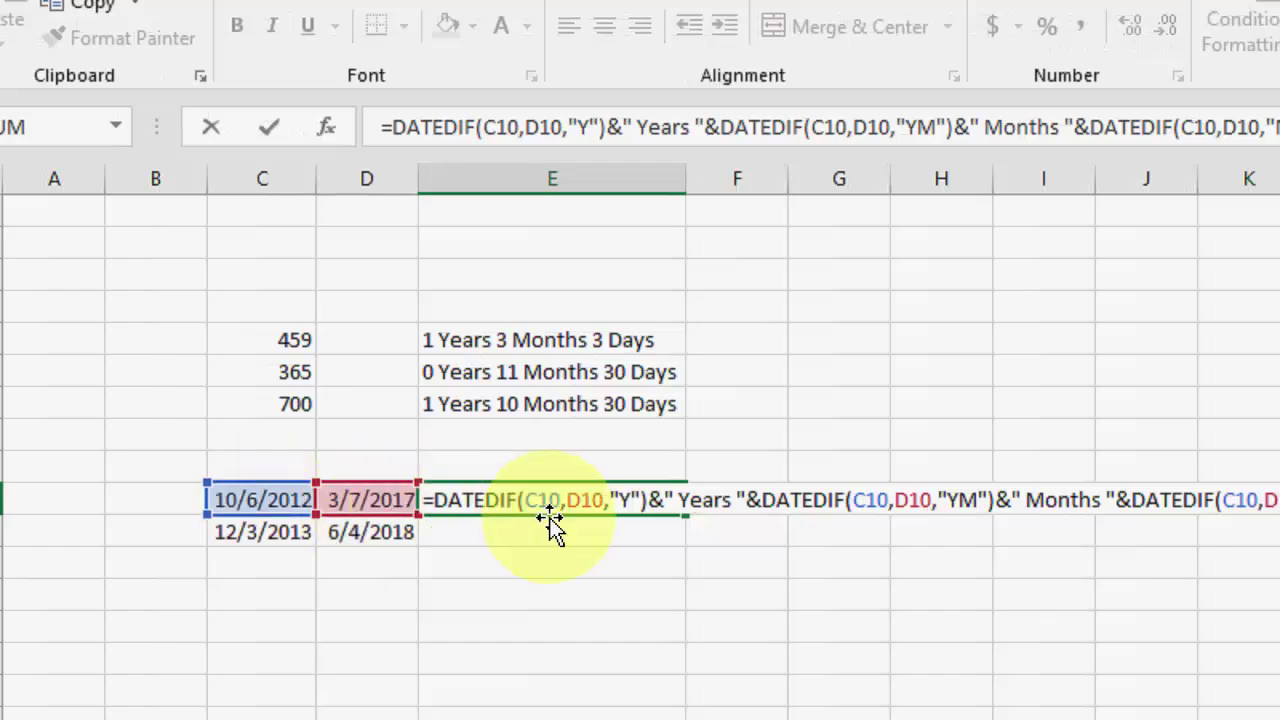
key("Return")
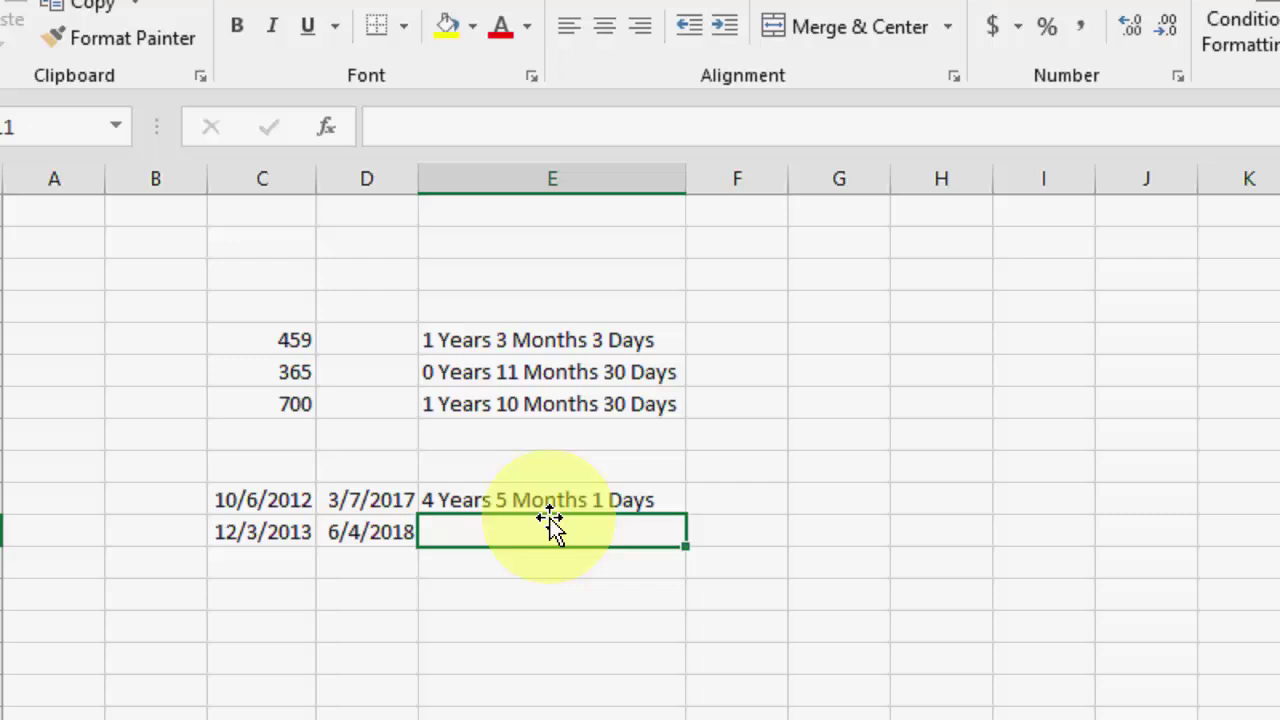
- Examine the C10 and D10 references in the first DATEDIF of the E10 formula, leaving the formula as it is
key("Up")
key("F2")
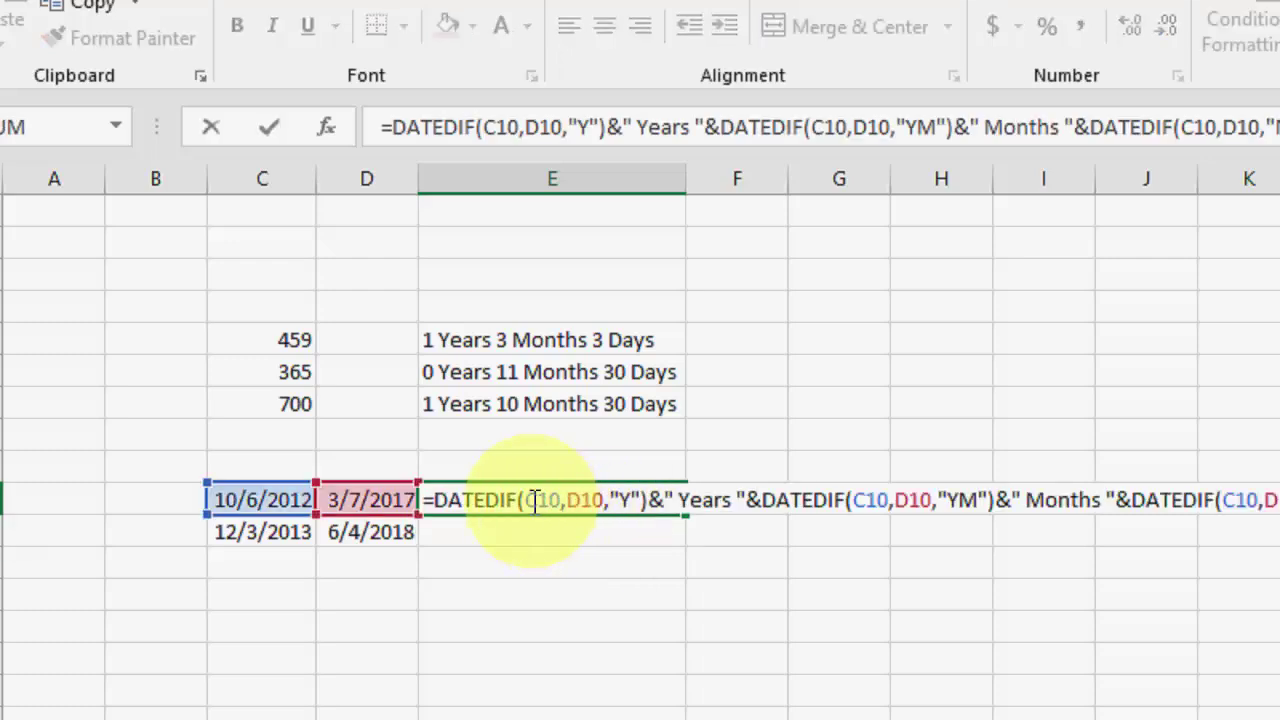
left_click(528, 500)
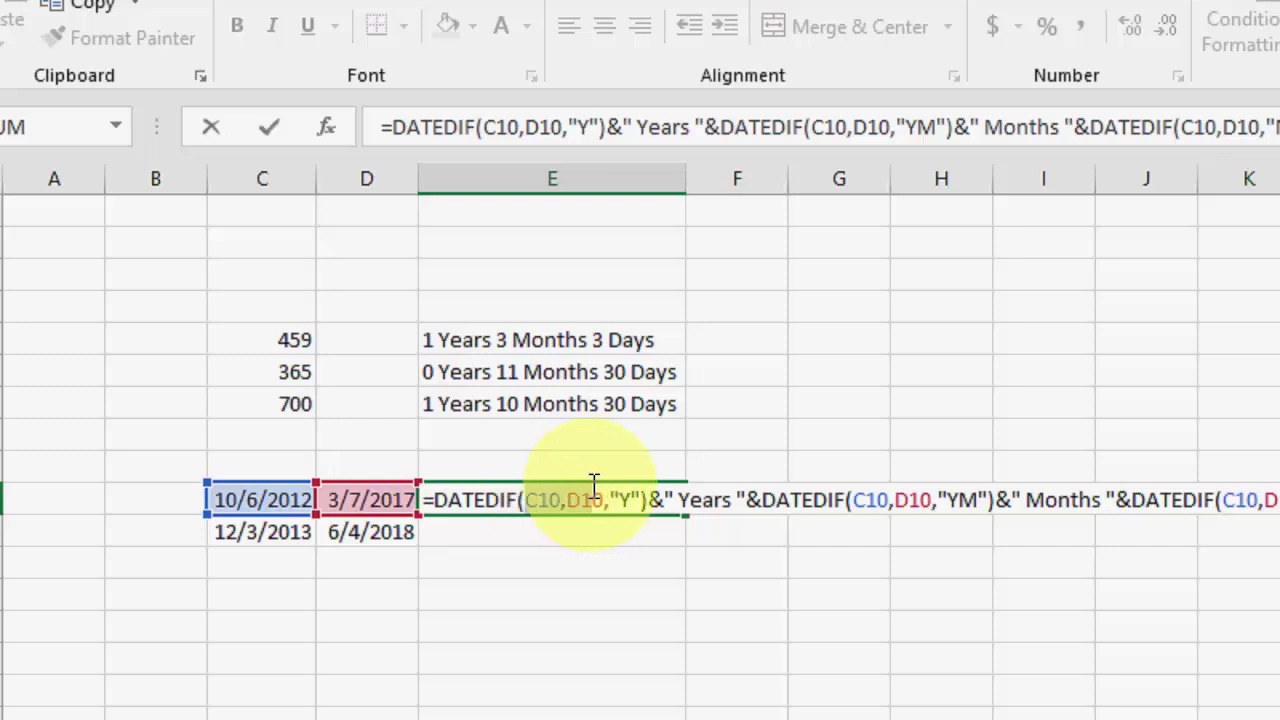
key("shift+Home")
left_click(630, 532)
key("Escape")
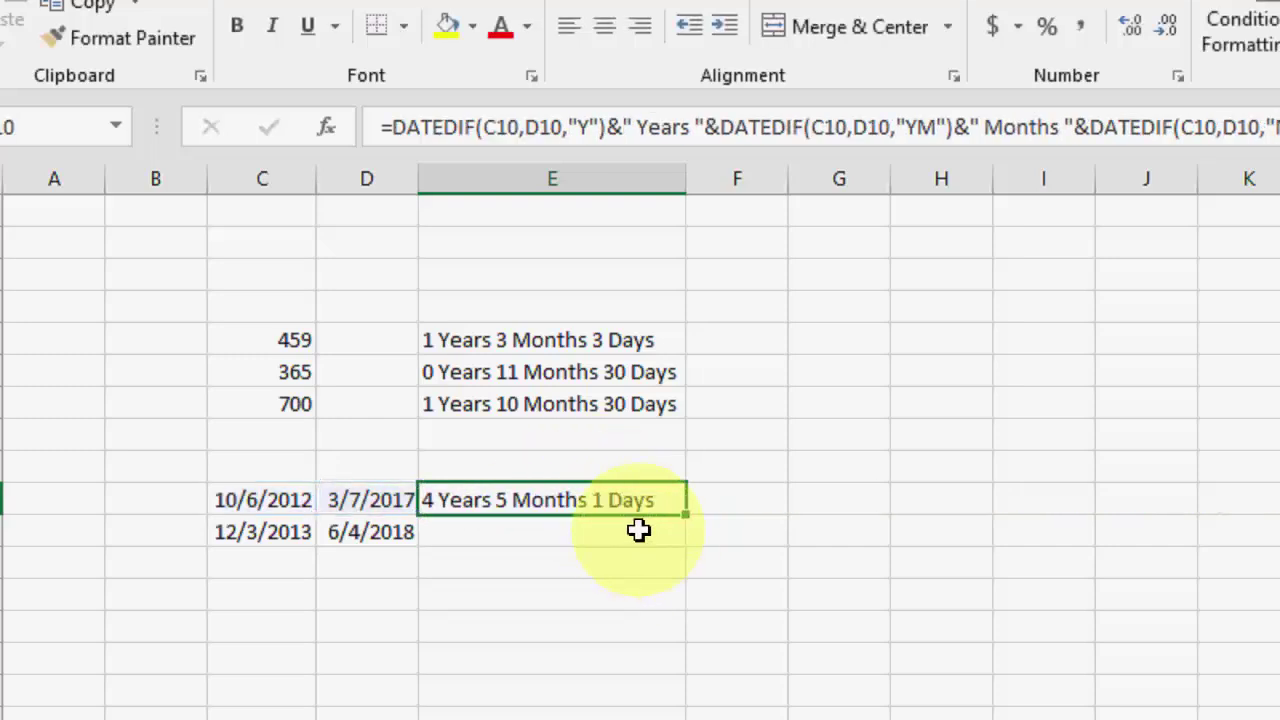